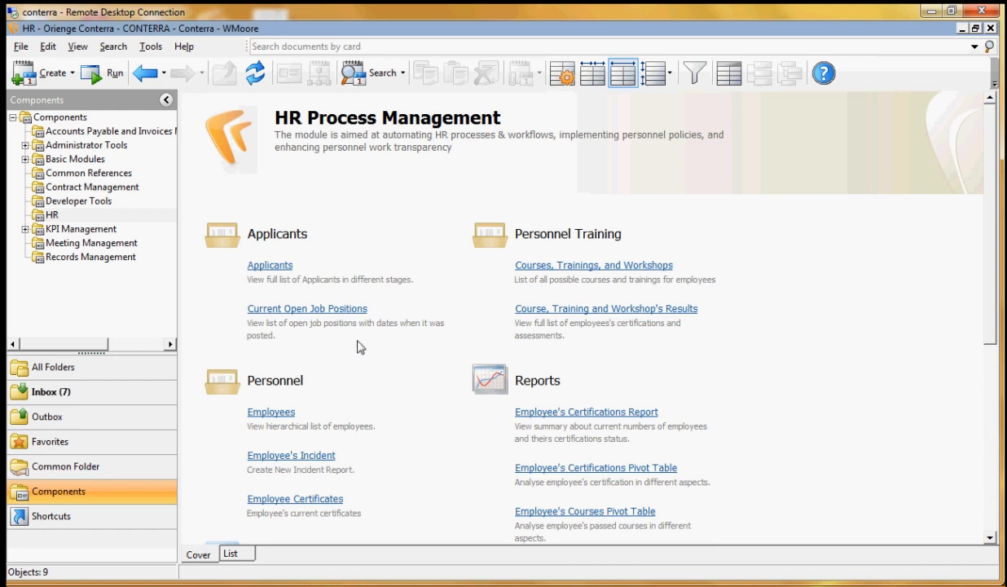
Review the Ambulance Driver record among the current open job positions, checking its decision-maker and job description, and close the list
click(343, 309)
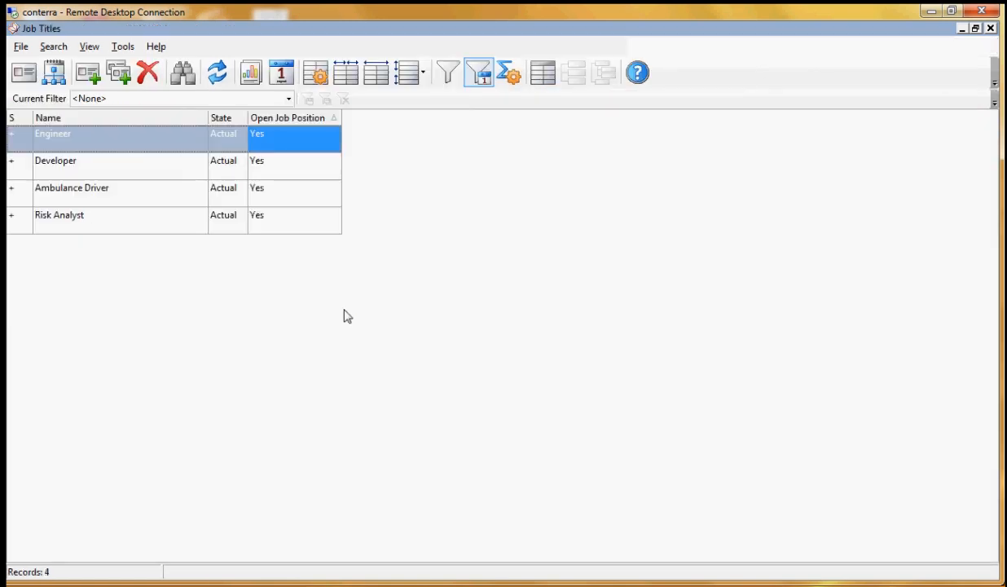
double_click(143, 187)
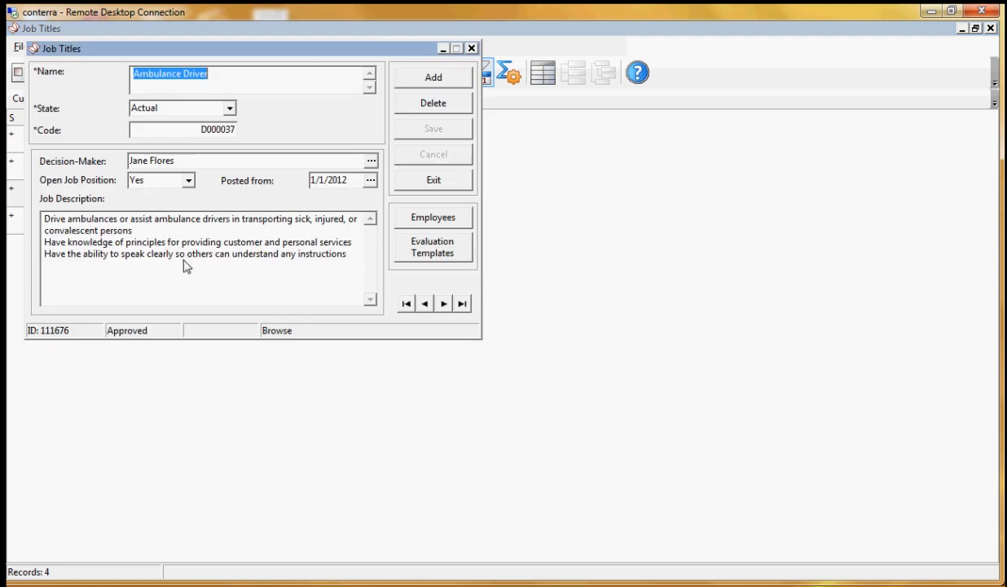
click(184, 261)
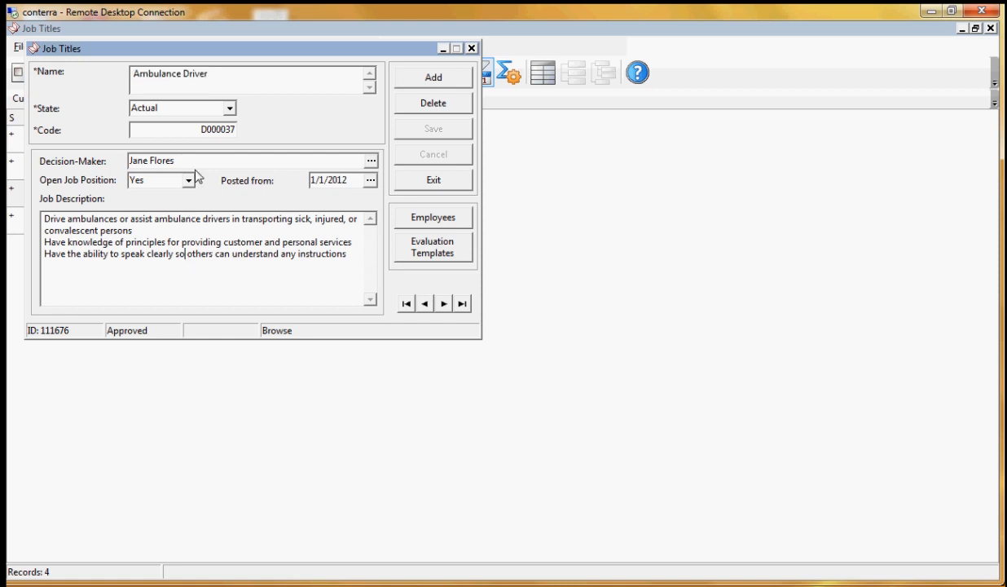
click(188, 163)
click(183, 243)
click(434, 181)
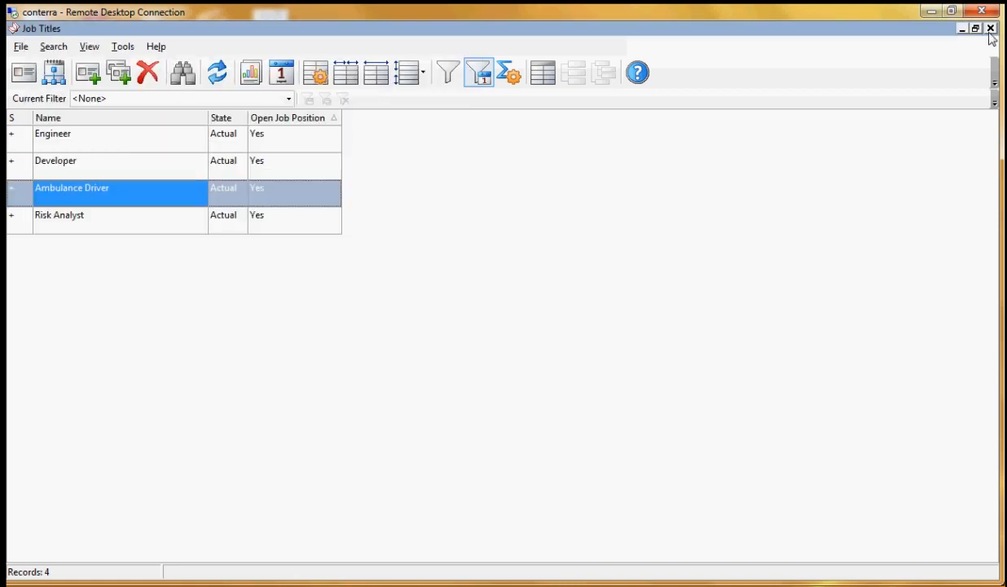
click(991, 29)
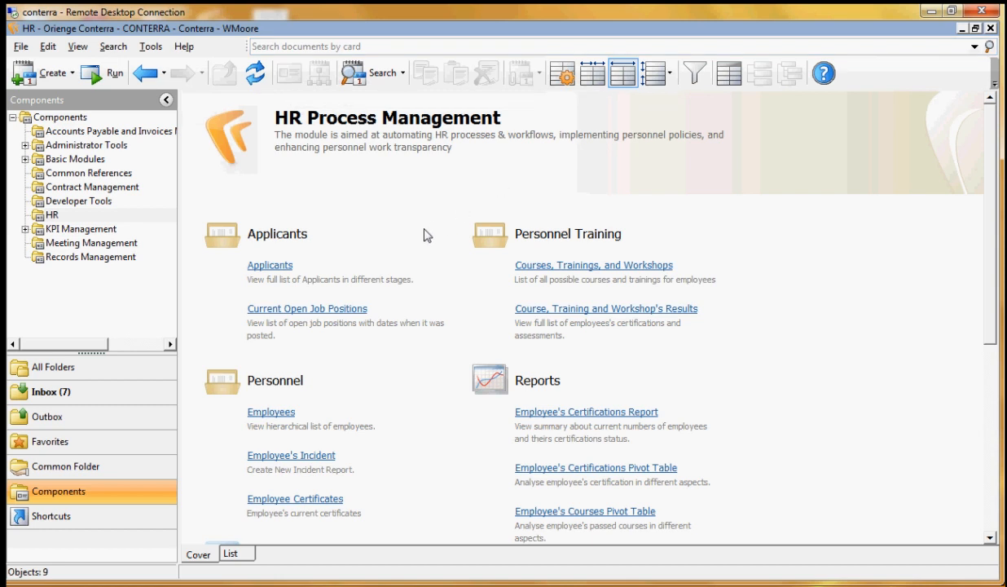
click(308, 575)
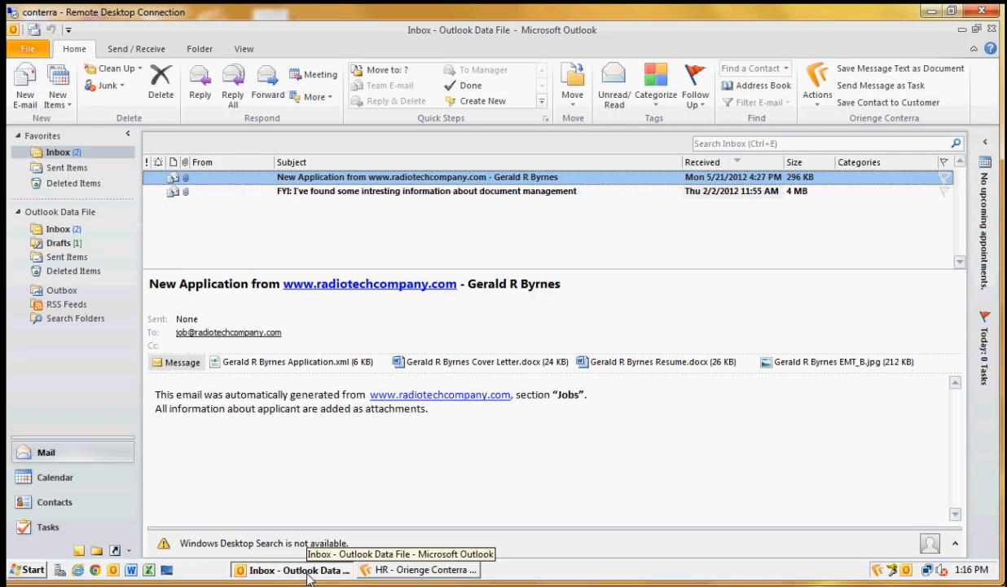
double_click(437, 181)
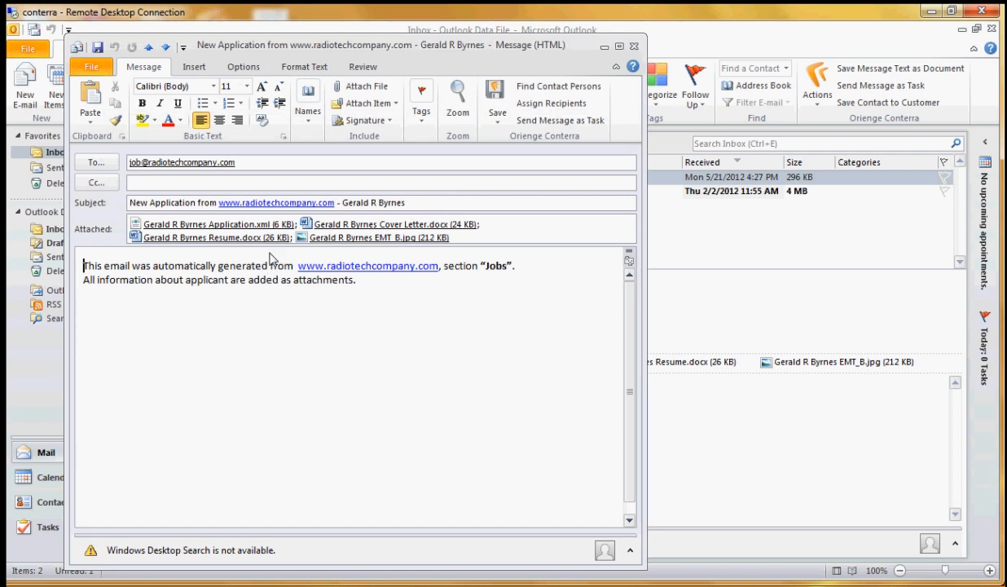
double_click(269, 224)
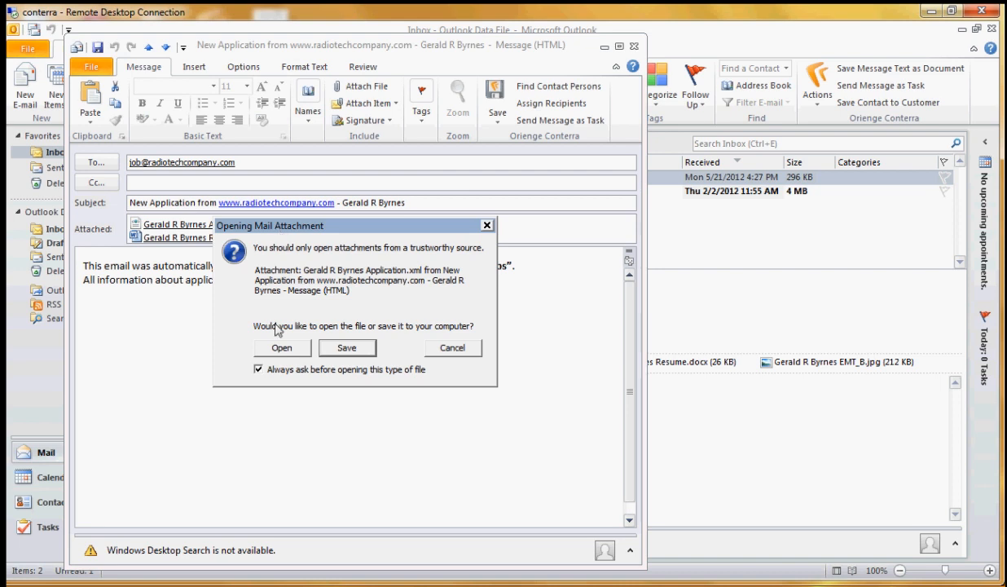
click(285, 349)
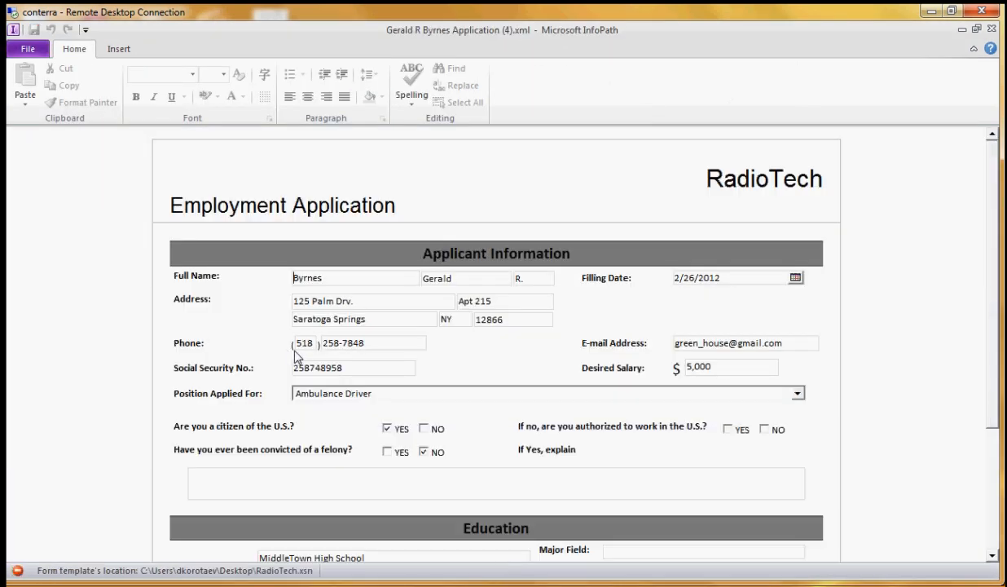
scroll(629, 324, down, 1)
scroll(629, 323, down, 1)
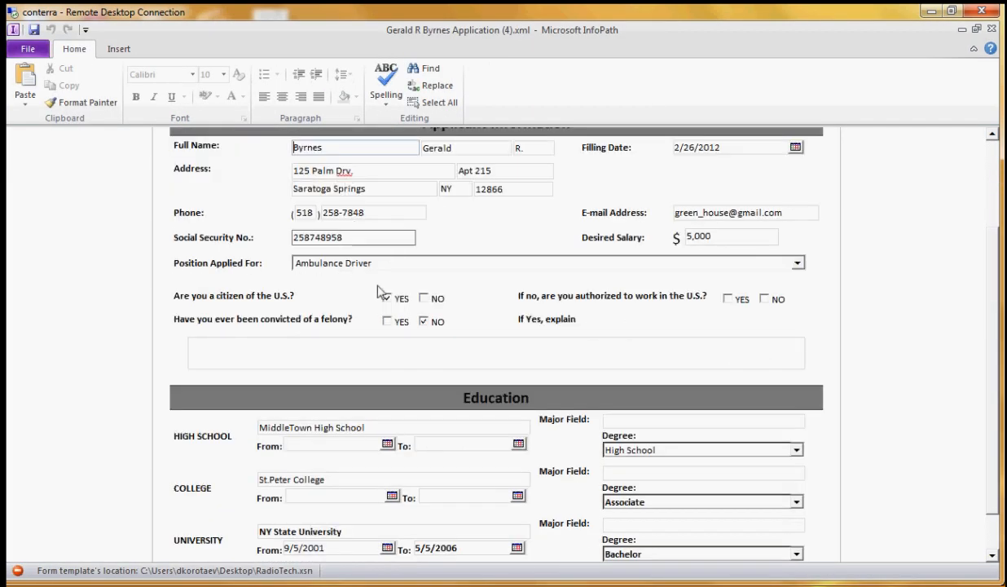
click(992, 30)
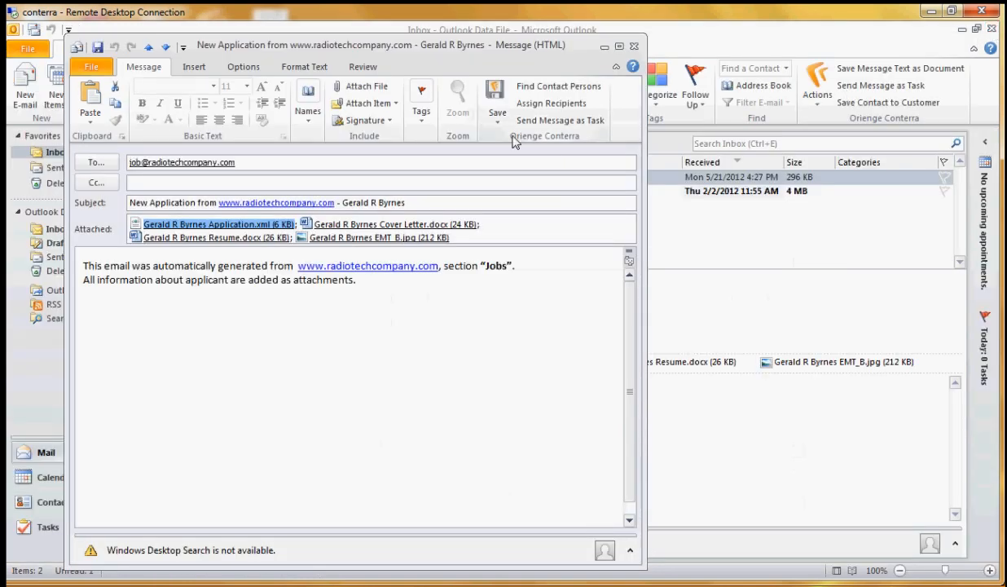
Save the email's application XML attachment to Conterra as an Application document and populate its Applicant Exhibits card
click(498, 122)
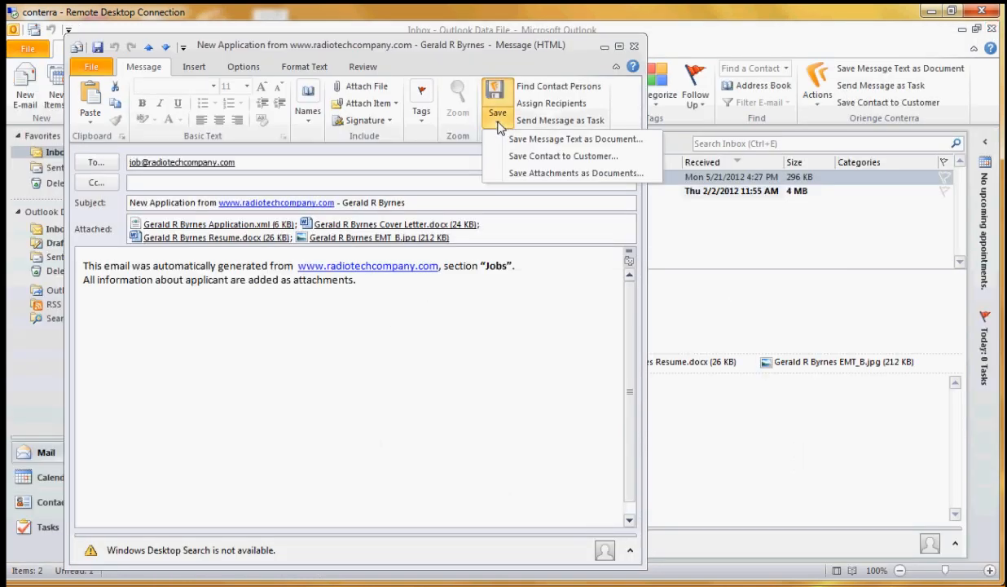
click(541, 175)
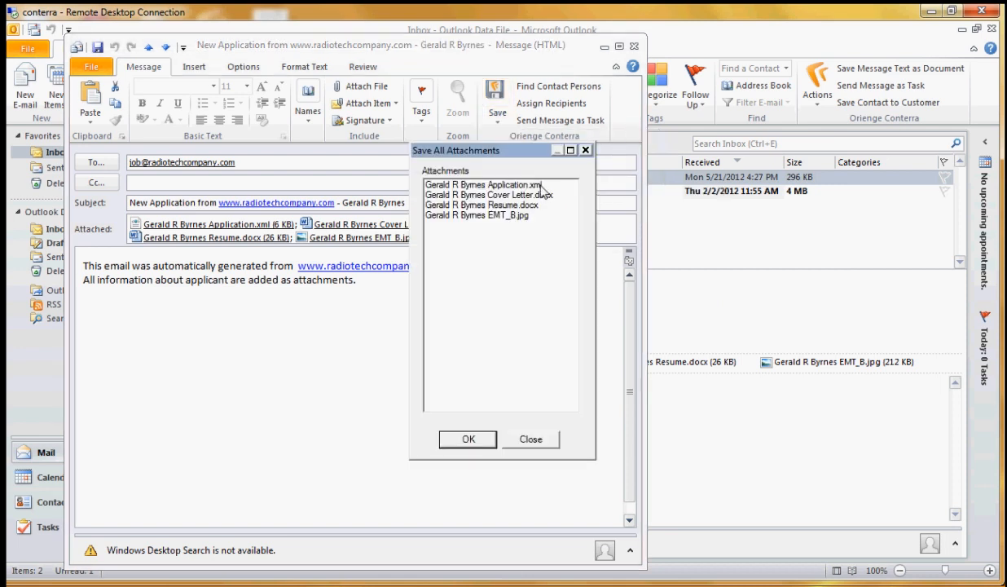
click(521, 186)
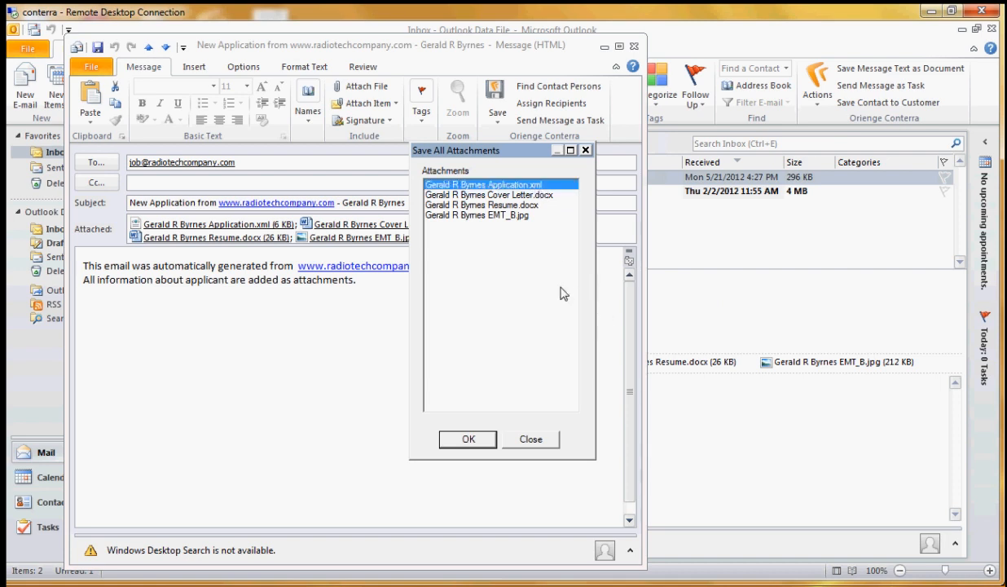
click(468, 440)
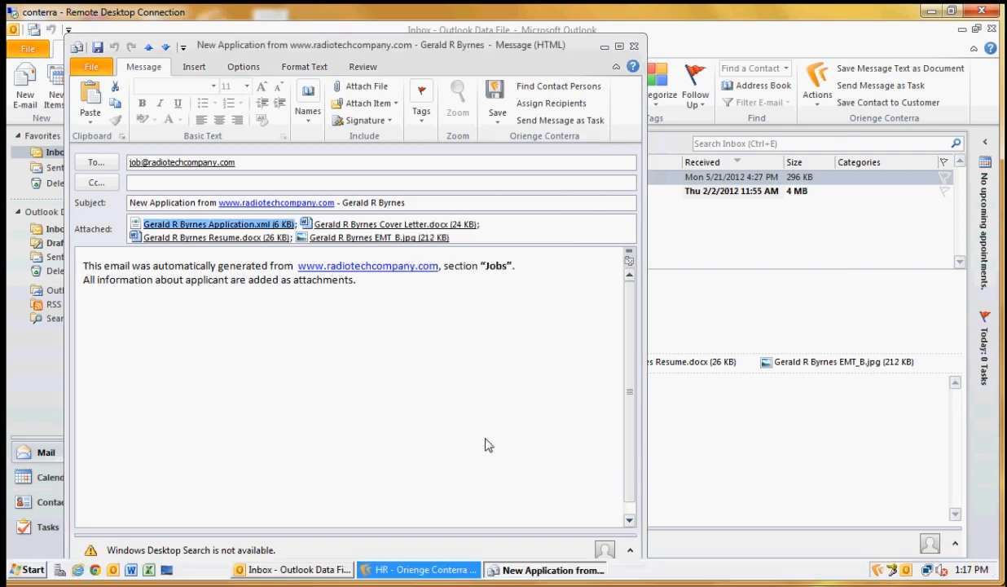
click(463, 572)
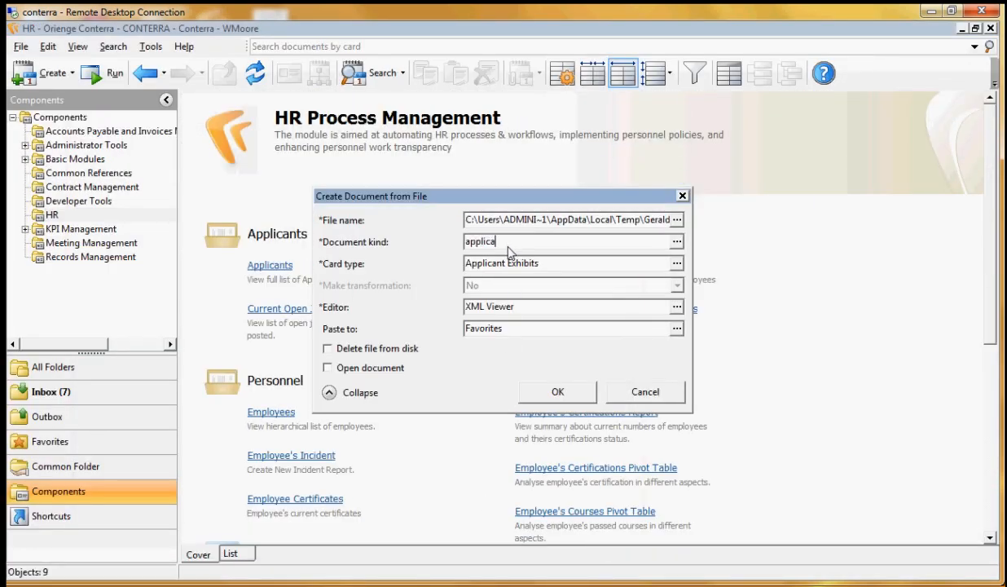
click(570, 395)
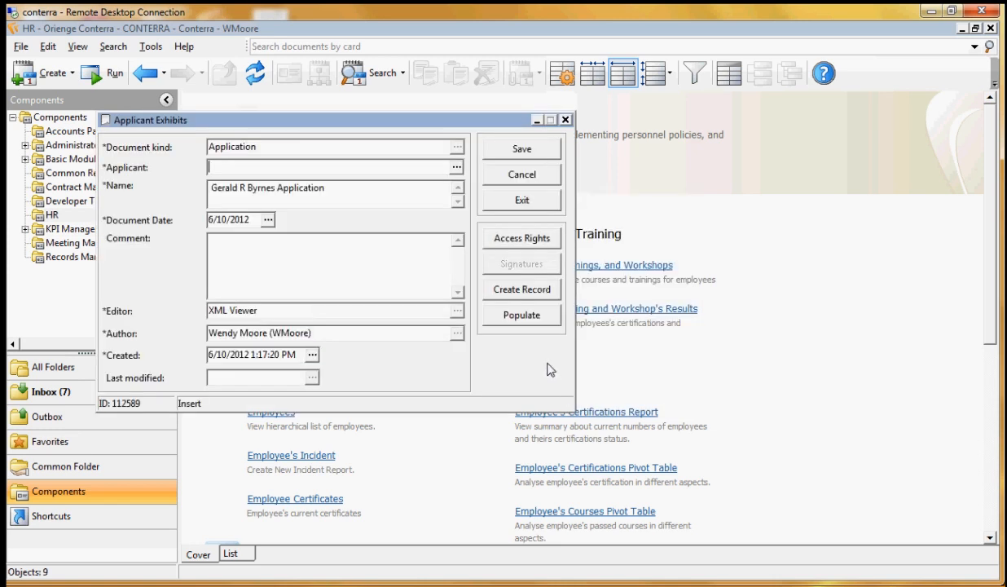
click(522, 316)
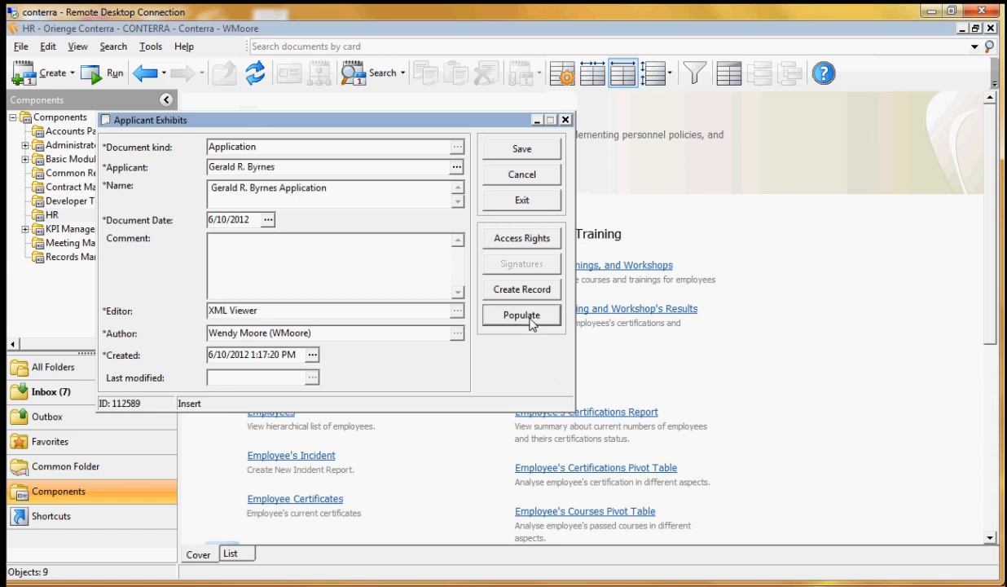
Check the position, SSN, e-mail and phone in the linked applicant record, and save the Application's exhibit card
double_click(269, 167)
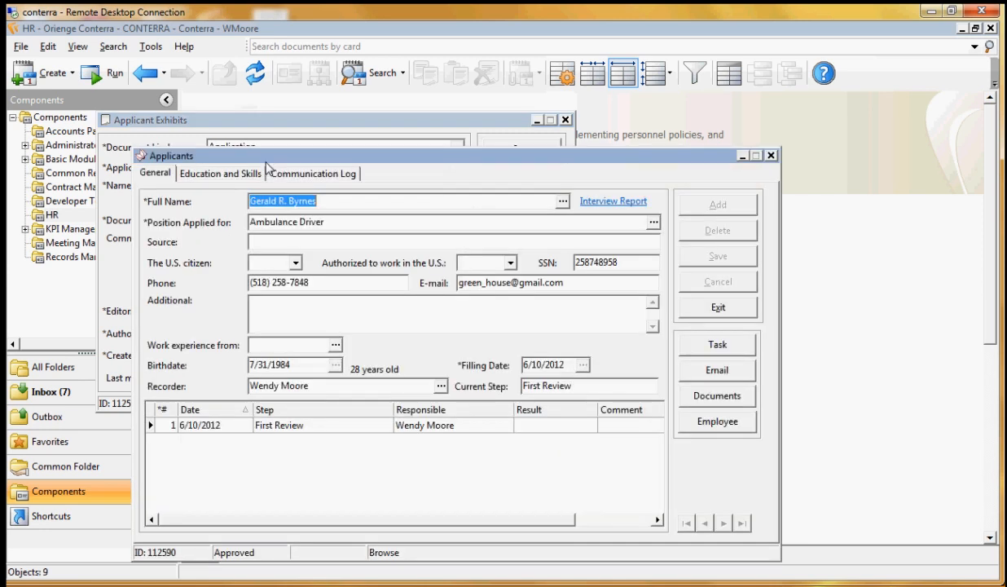
click(322, 226)
drag(323, 228, 254, 231)
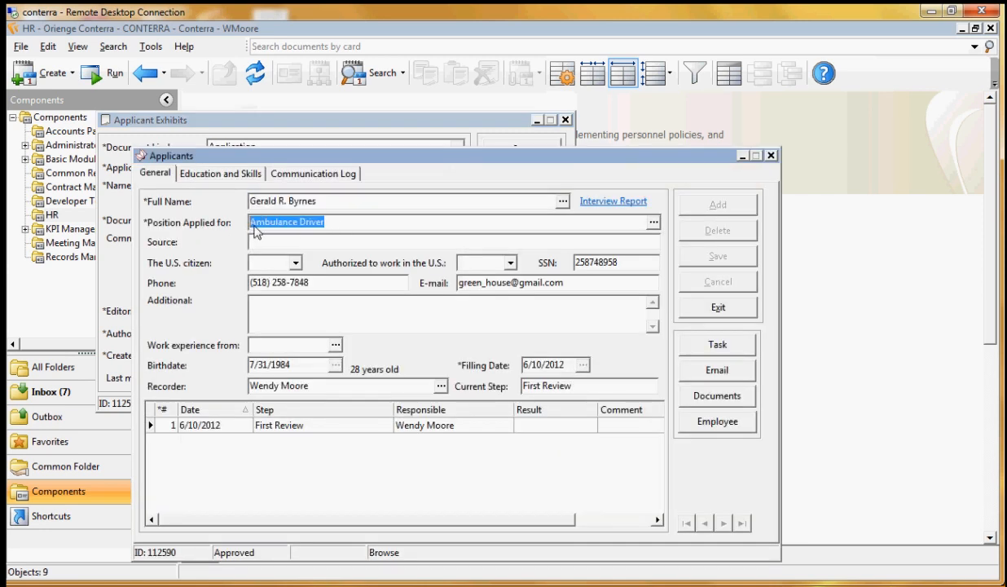
double_click(605, 262)
click(564, 283)
drag(584, 291, 427, 281)
drag(324, 283, 230, 283)
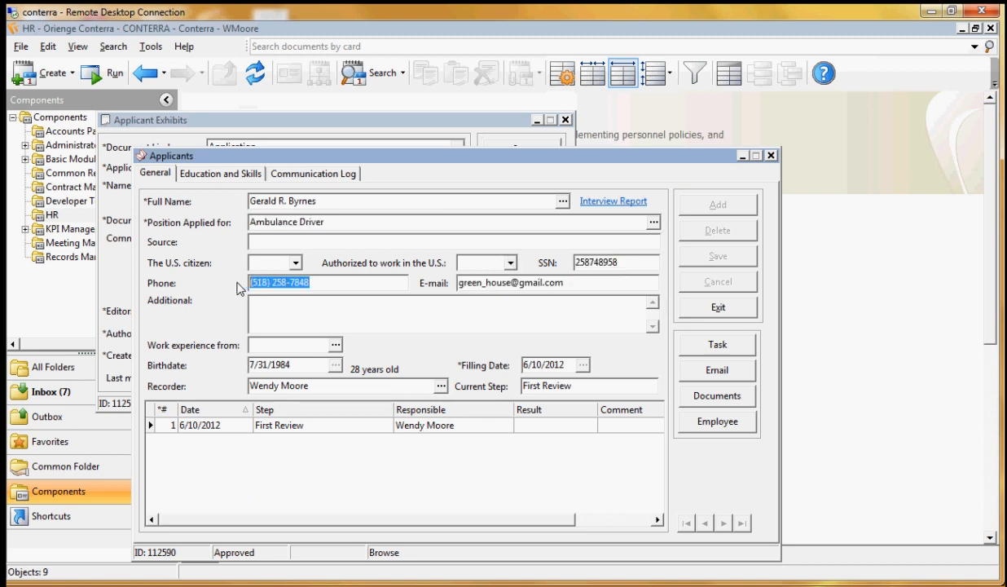
click(294, 309)
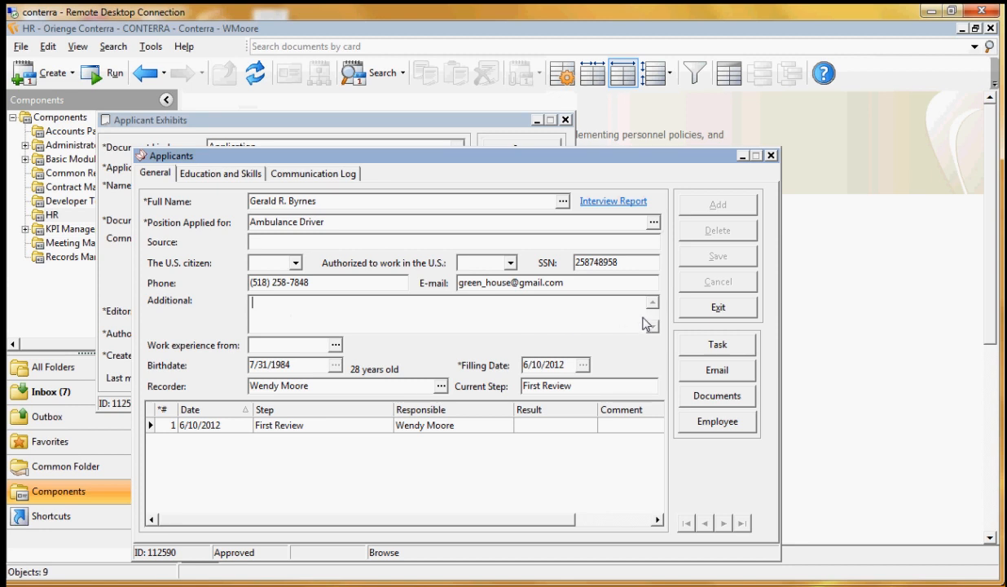
click(695, 308)
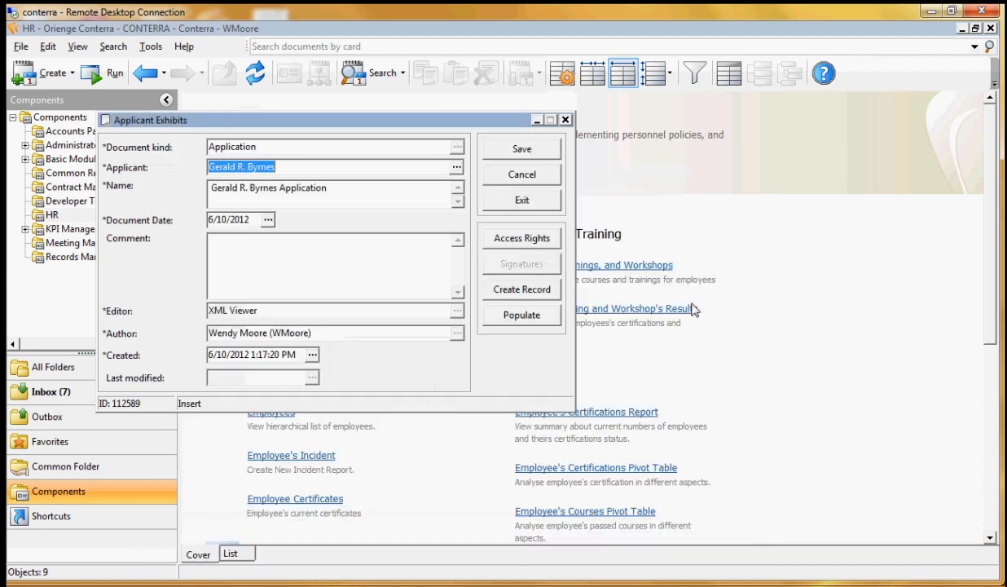
click(538, 154)
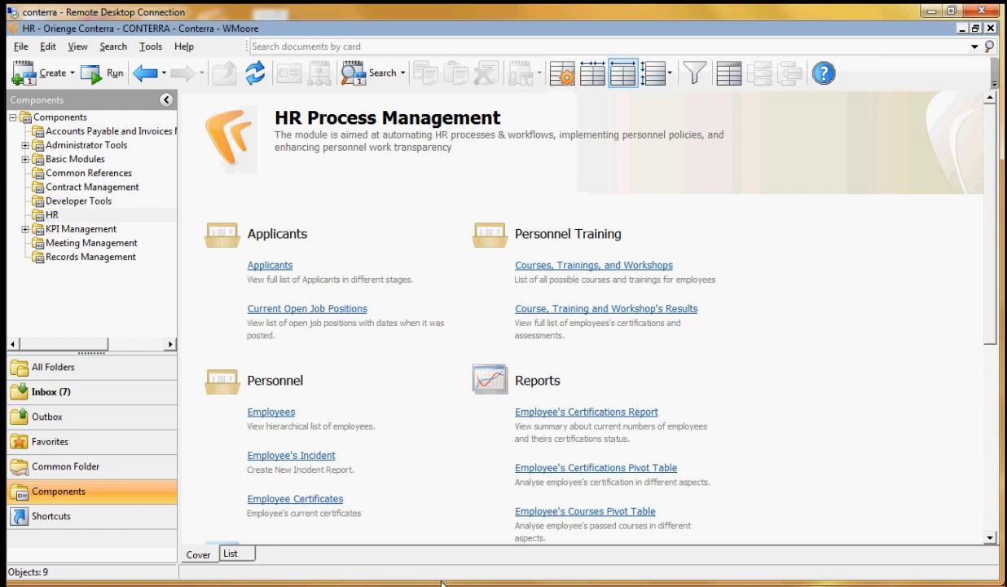
Return to the Outlook message and save its cover letter, resume and EMT_B.jpg attachments as documents
click(522, 570)
click(497, 122)
click(518, 170)
click(522, 195)
shift+click(493, 215)
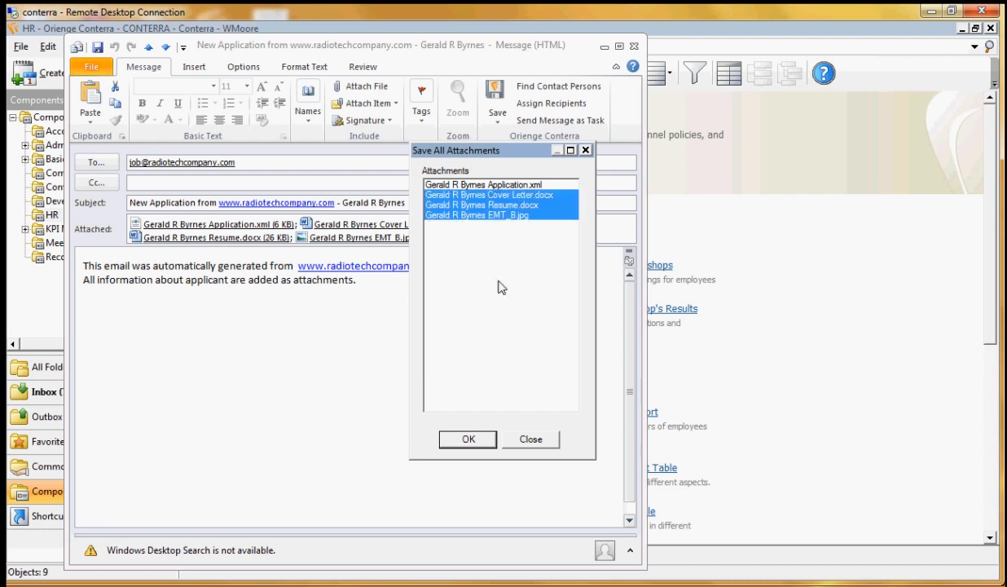
click(468, 439)
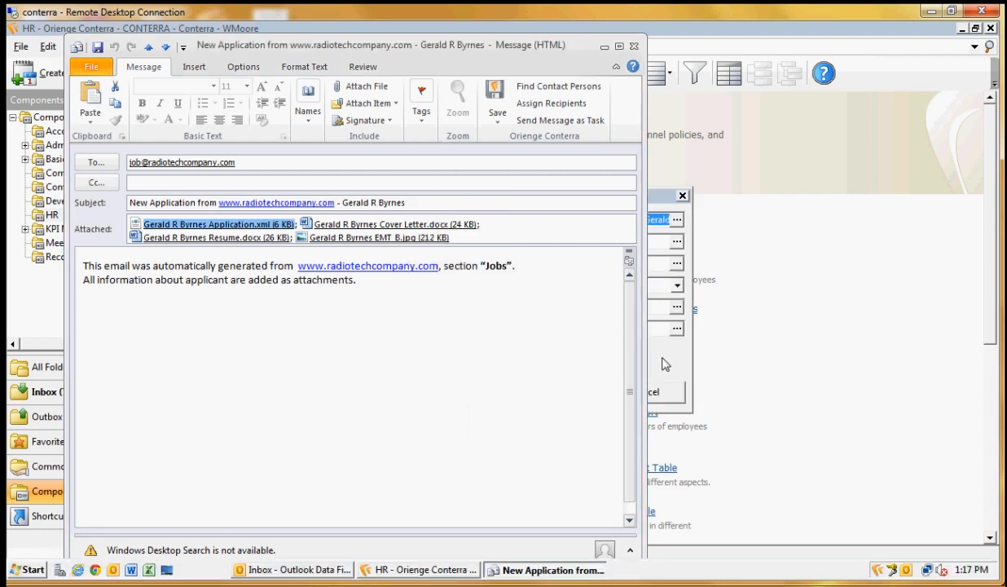
In Conterra, create the cover letter document with document kind Cover Letter and save its Applicant Exhibits card
click(661, 360)
click(510, 241)
text(cover)
key(Return)
drag(642, 220, 689, 220)
click(581, 393)
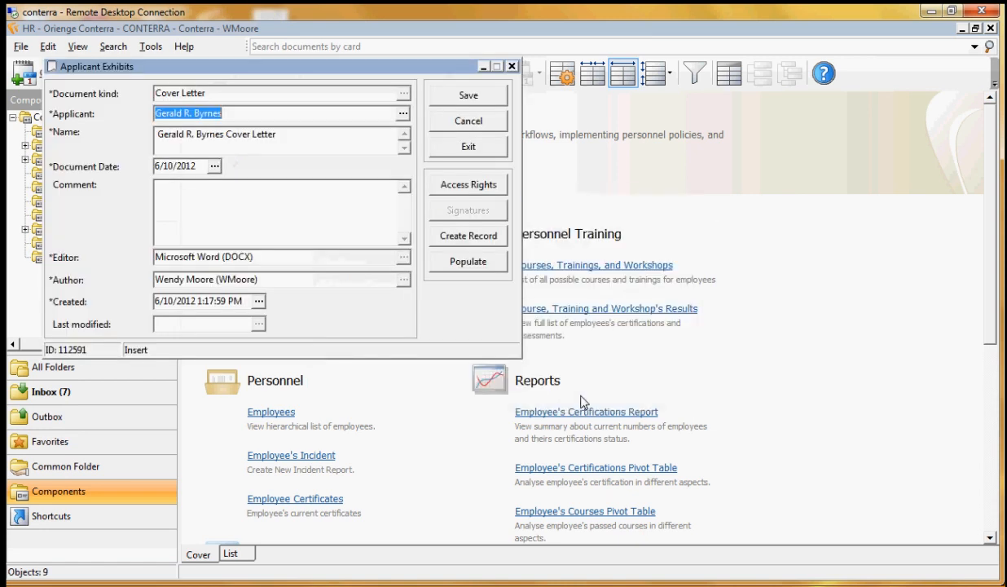
click(447, 97)
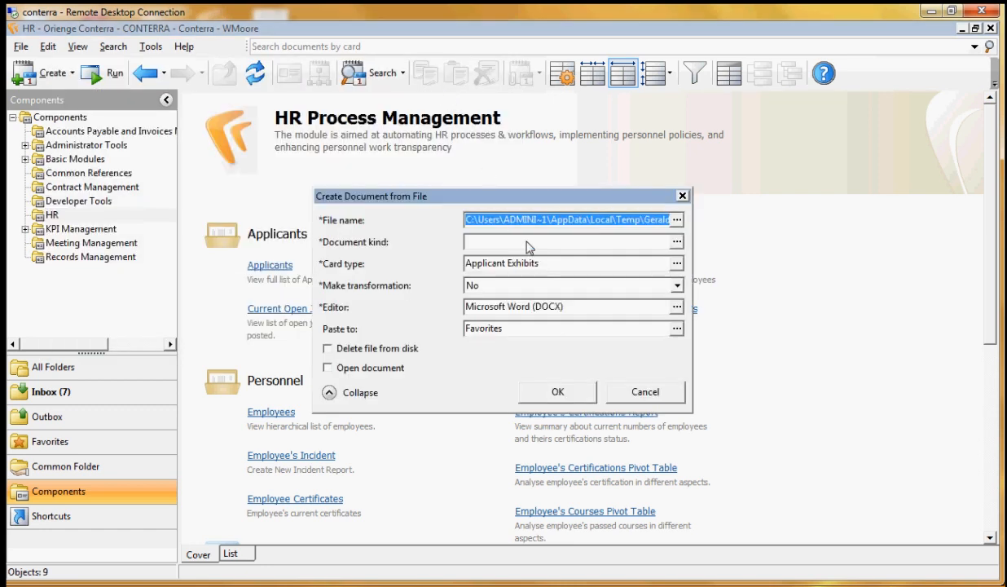
Create the resume document with document kind Resume and save its Applicant Exhibits card
text(resume)
key(Return)
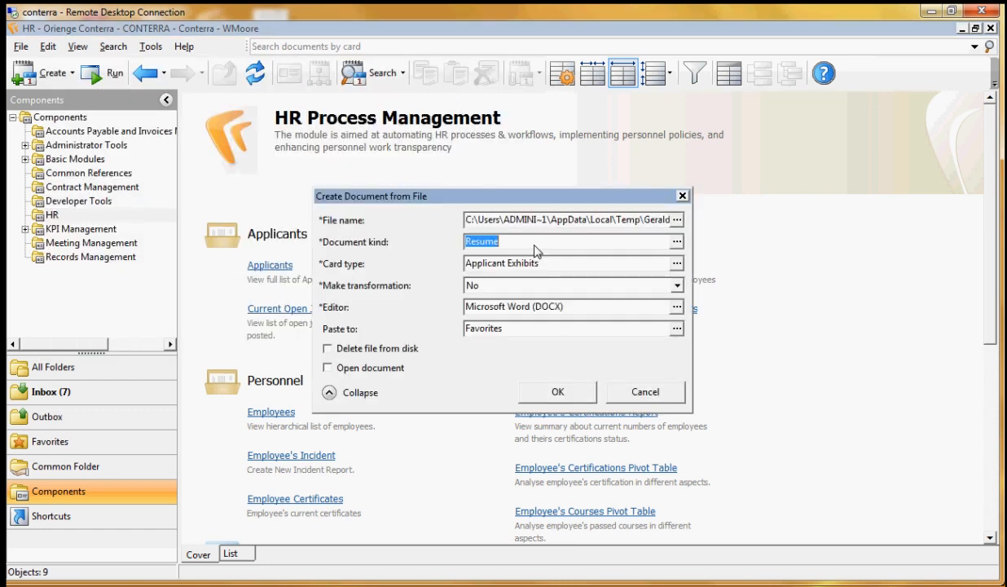
click(543, 385)
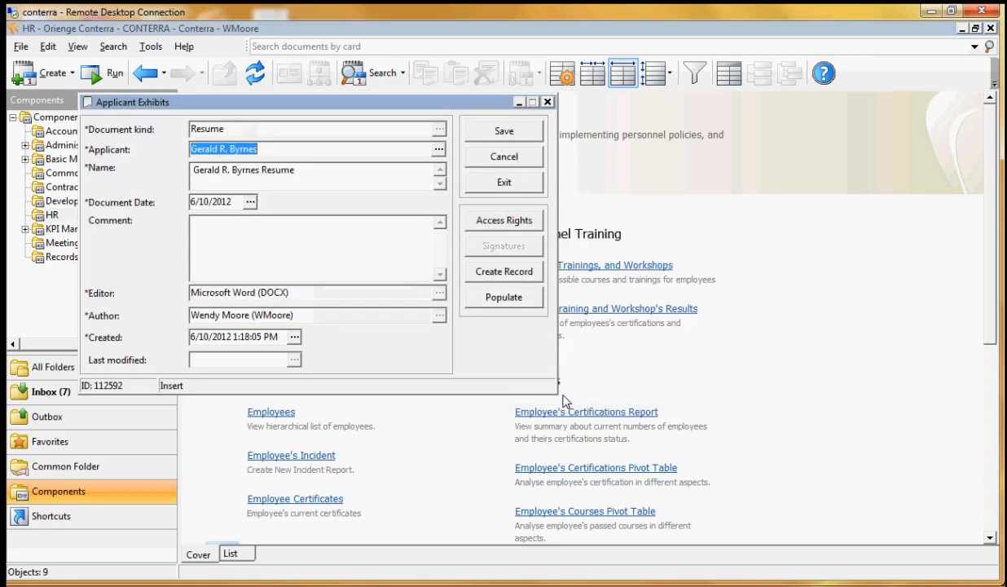
click(480, 136)
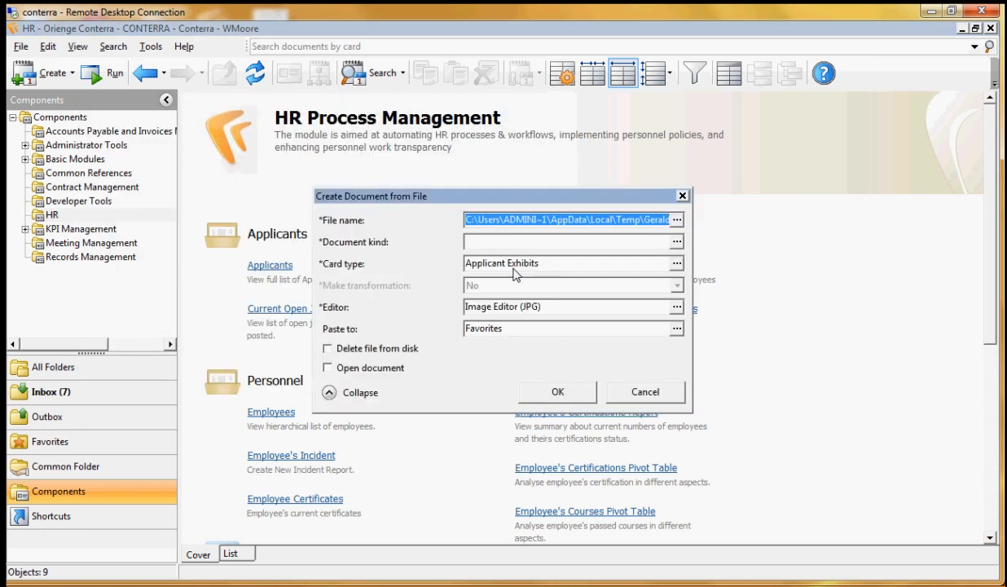
Create the JPG certificate document with document kind Certifications & Licenses and save its Applicant Exhibits card
text(cert)
key(Return)
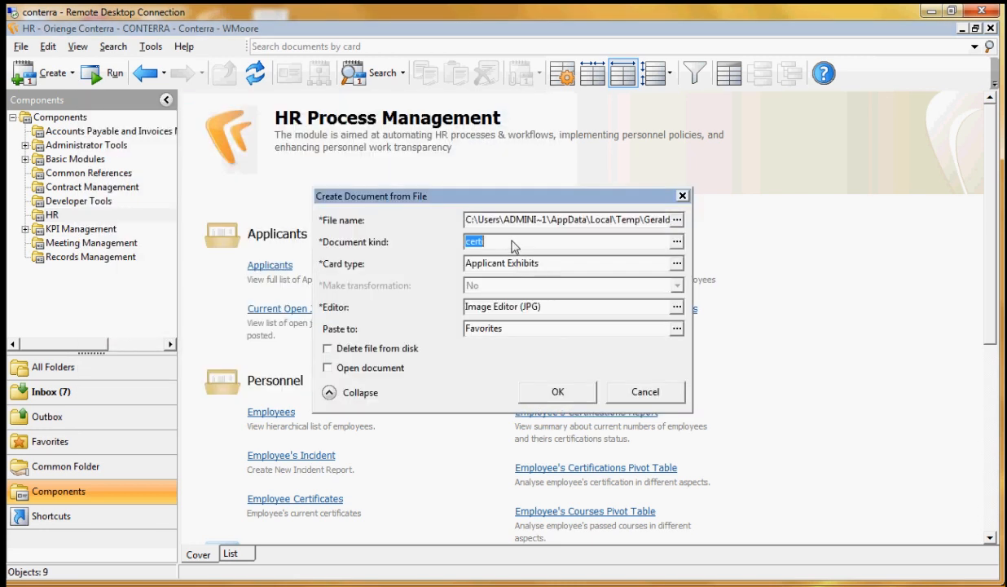
double_click(126, 143)
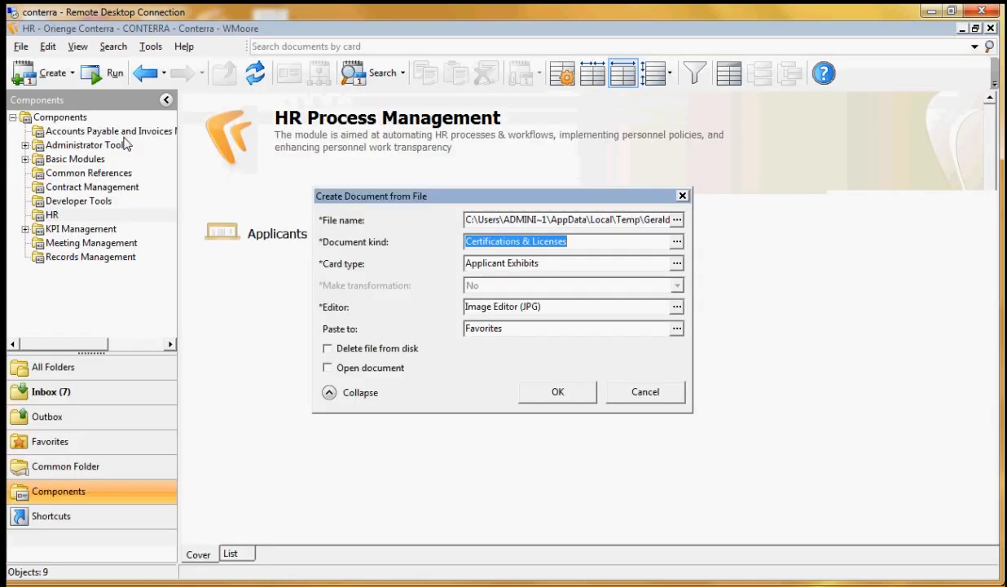
click(559, 393)
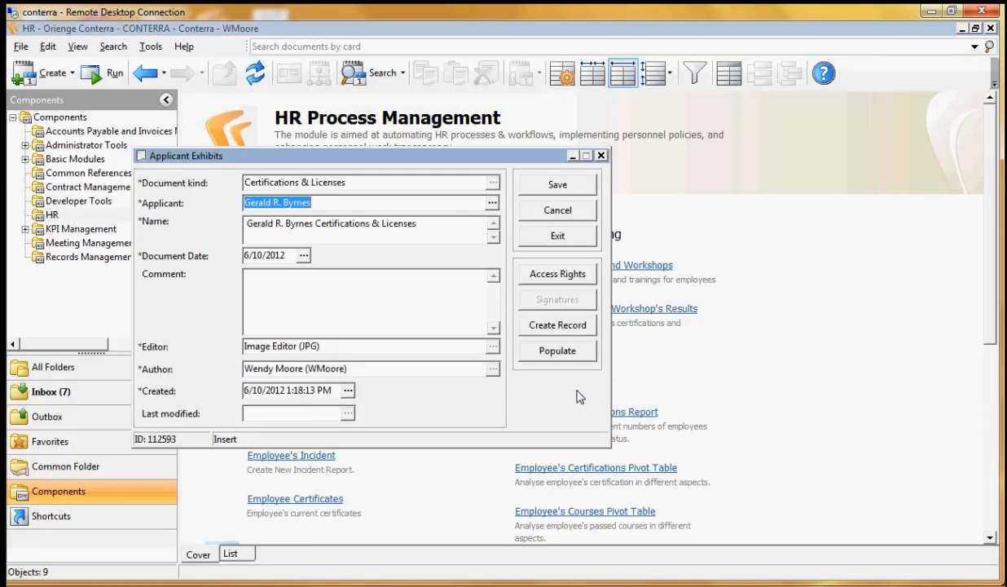
click(561, 186)
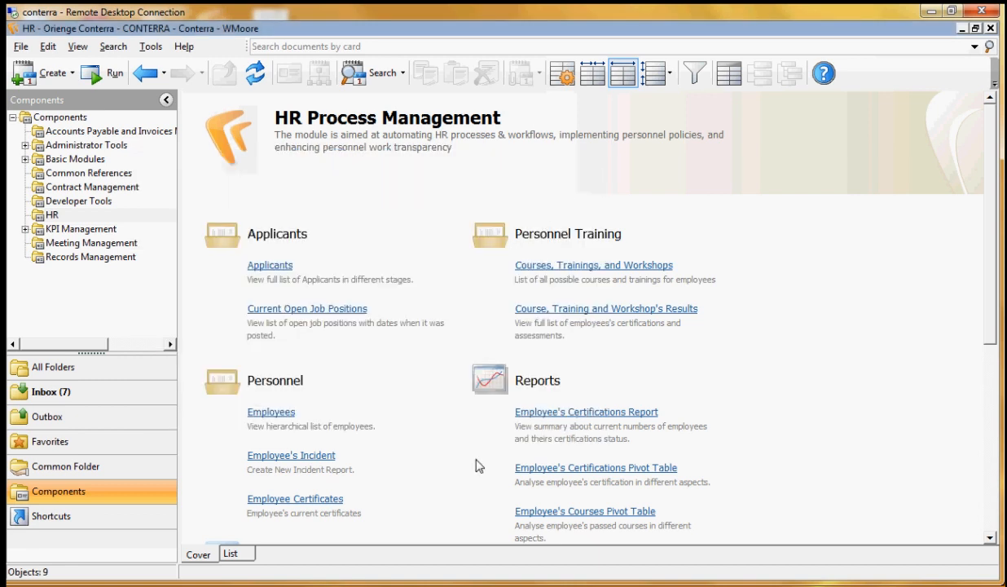
Start an Applicant Review task from the last-listed Ambulance Driver applicant's card and close the applicant windows
click(271, 266)
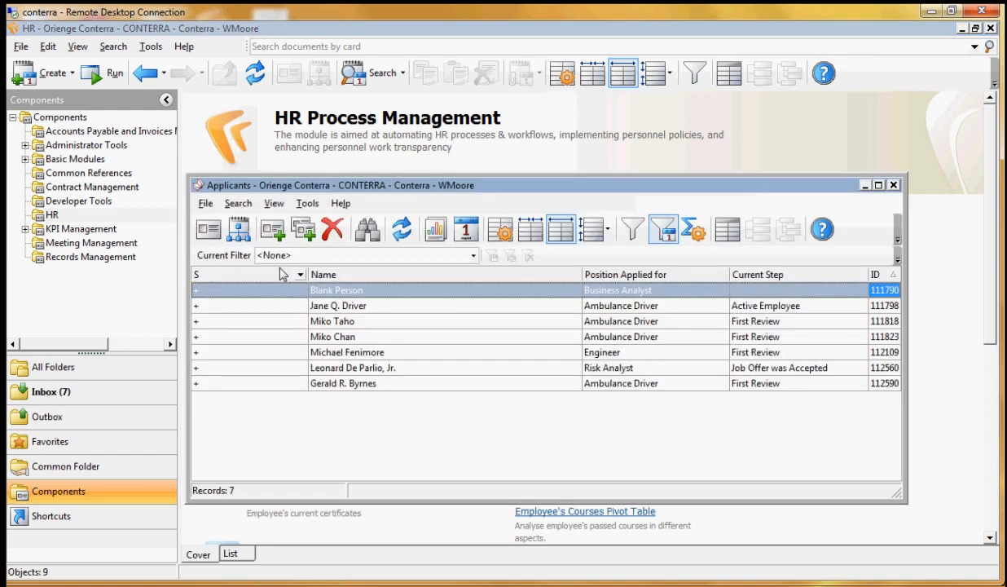
click(363, 382)
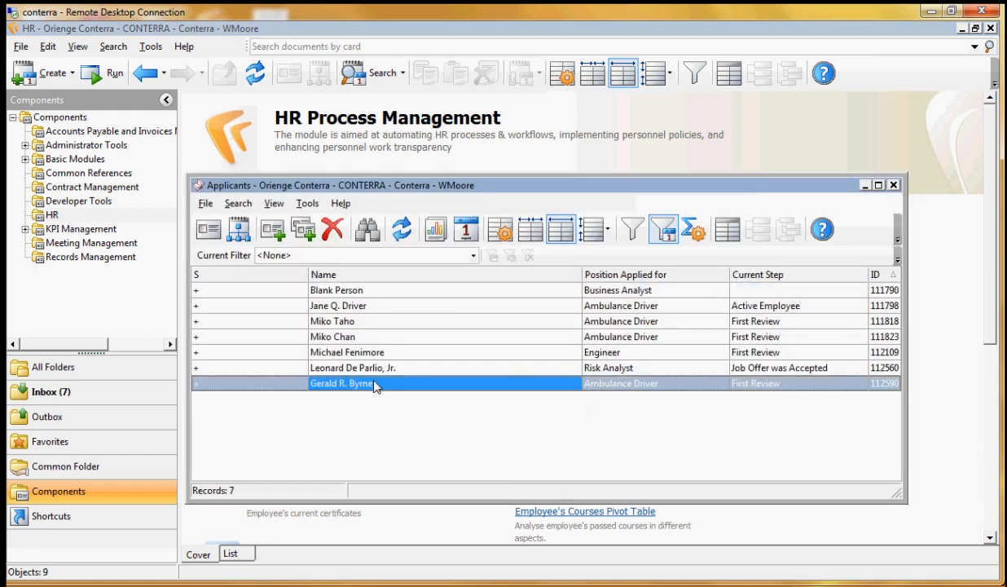
double_click(384, 383)
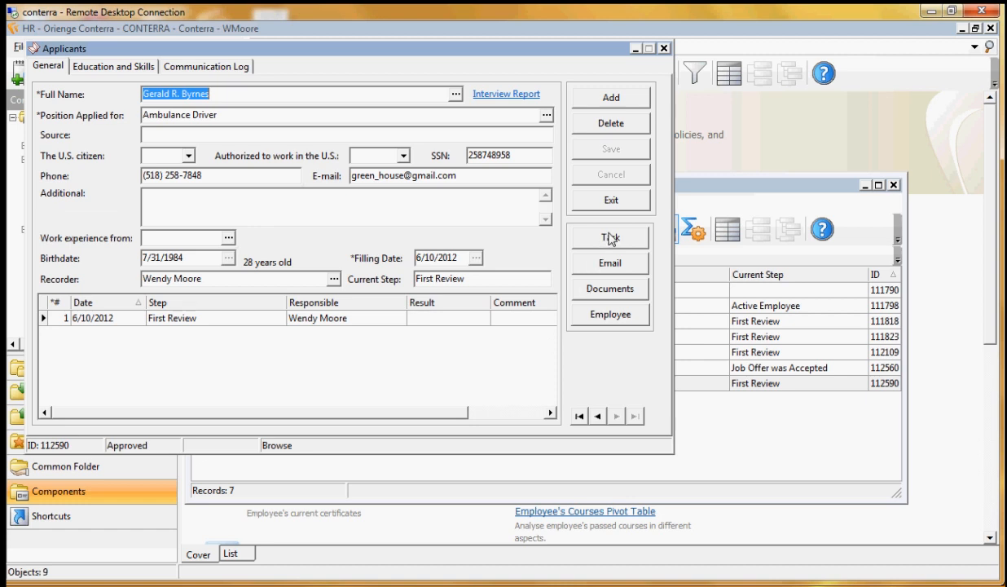
click(639, 241)
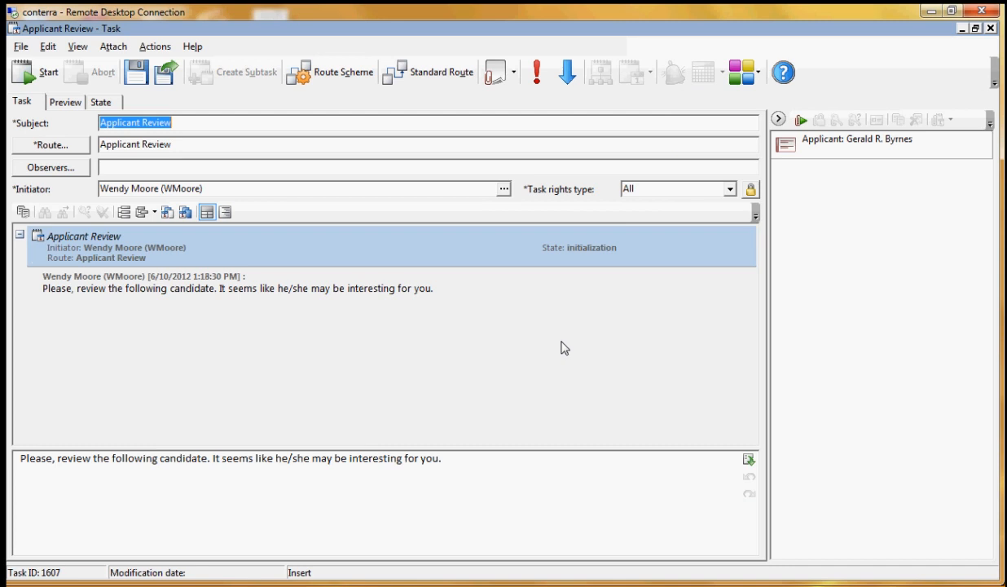
click(37, 73)
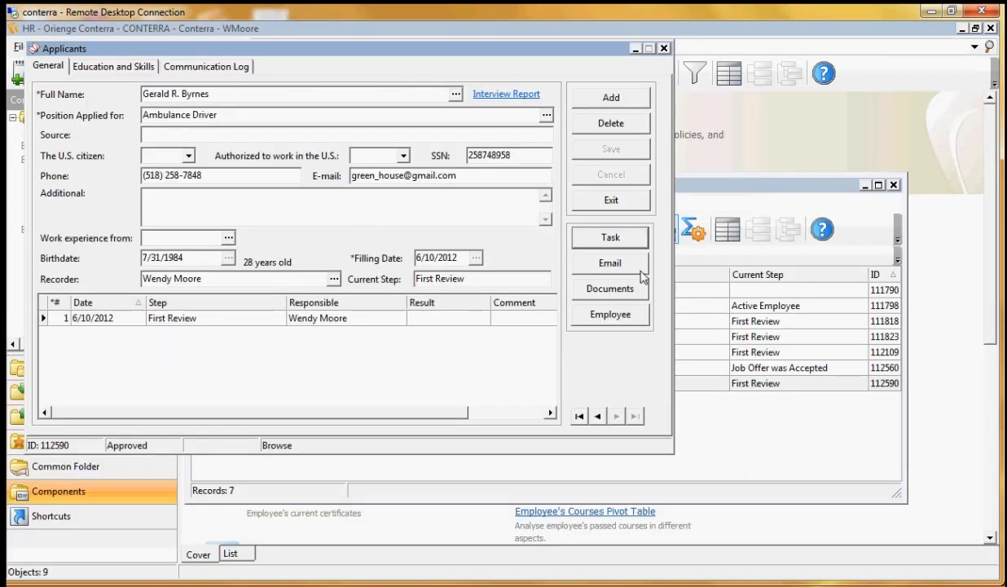
click(608, 197)
click(865, 186)
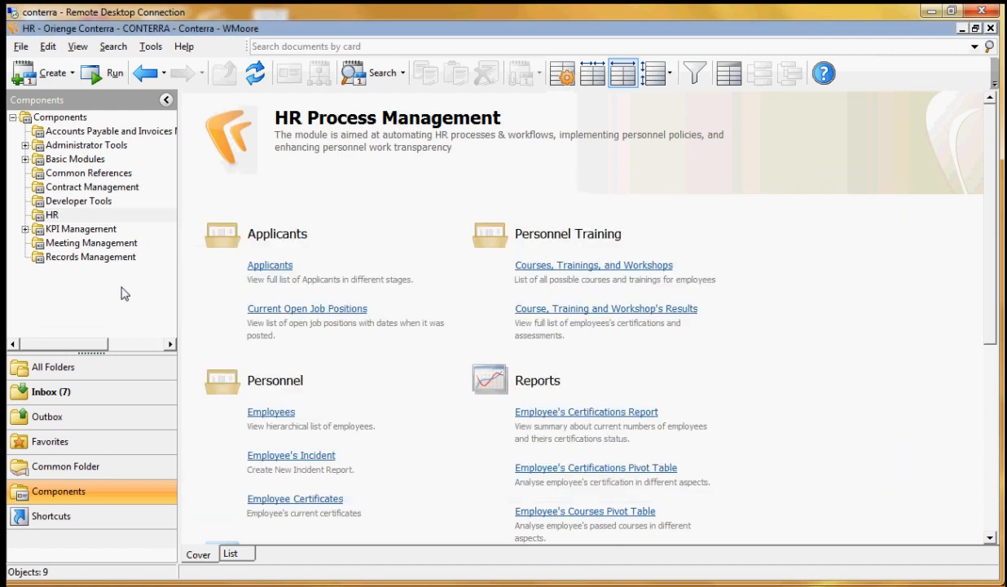
Open the New Applicant job of the Applicant Review task sent 6/10/2012 in the Outbox and check its performer
drag(99, 353, 98, 373)
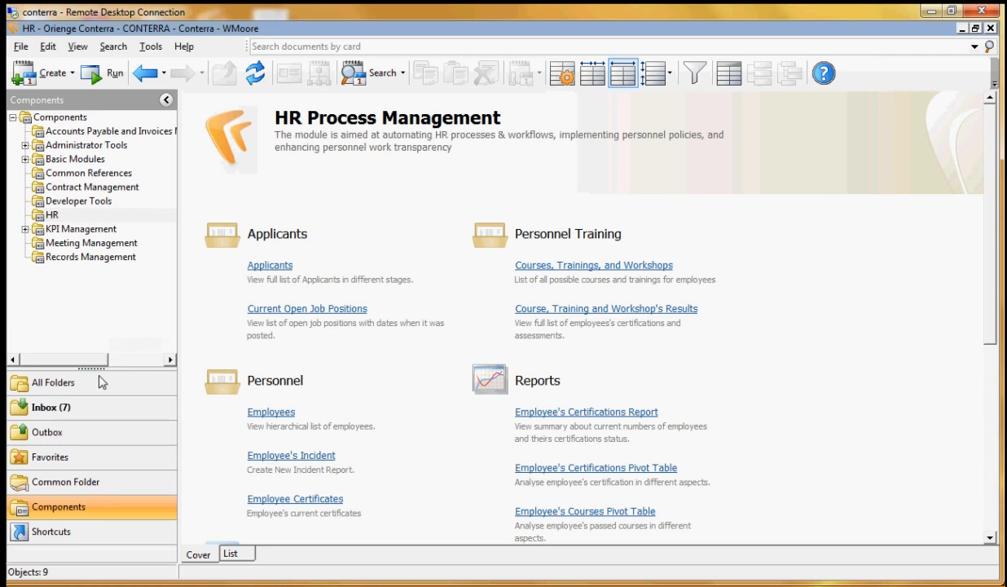
click(108, 441)
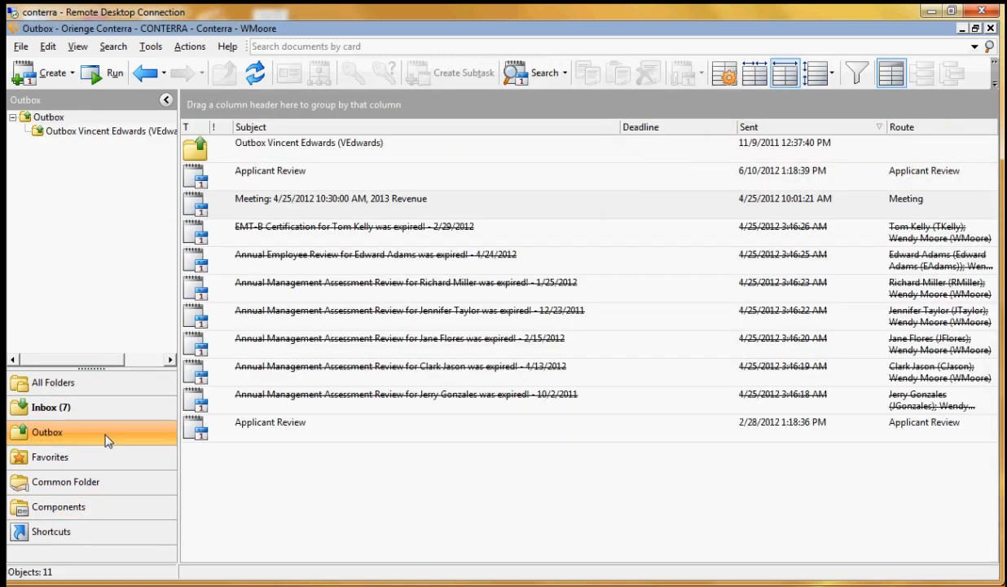
click(260, 181)
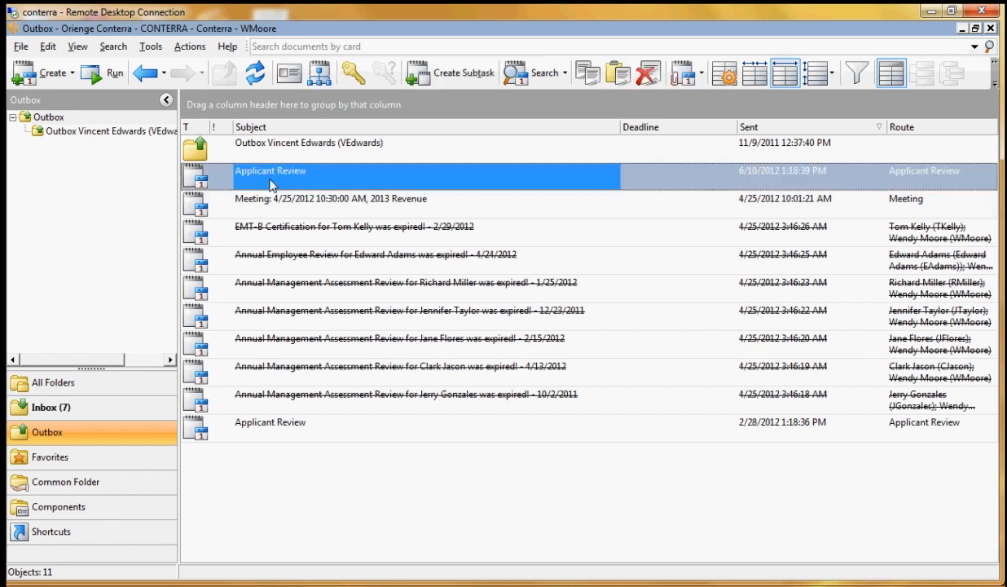
right_click(305, 176)
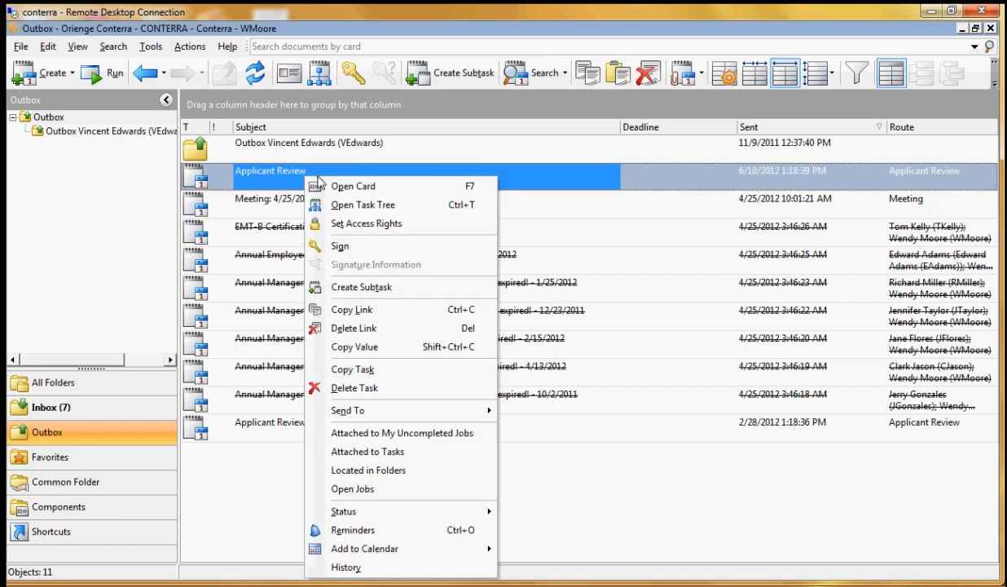
click(399, 490)
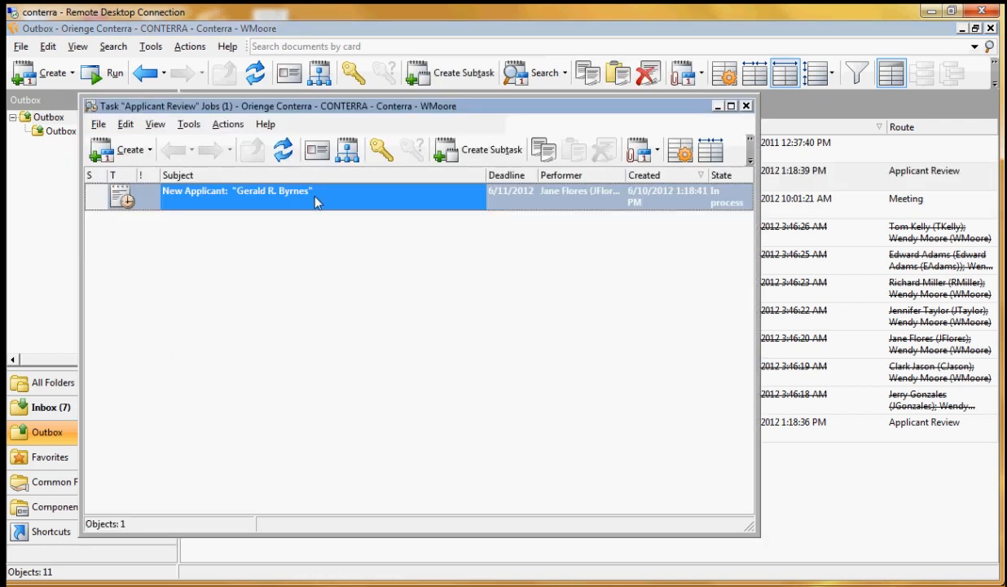
double_click(317, 201)
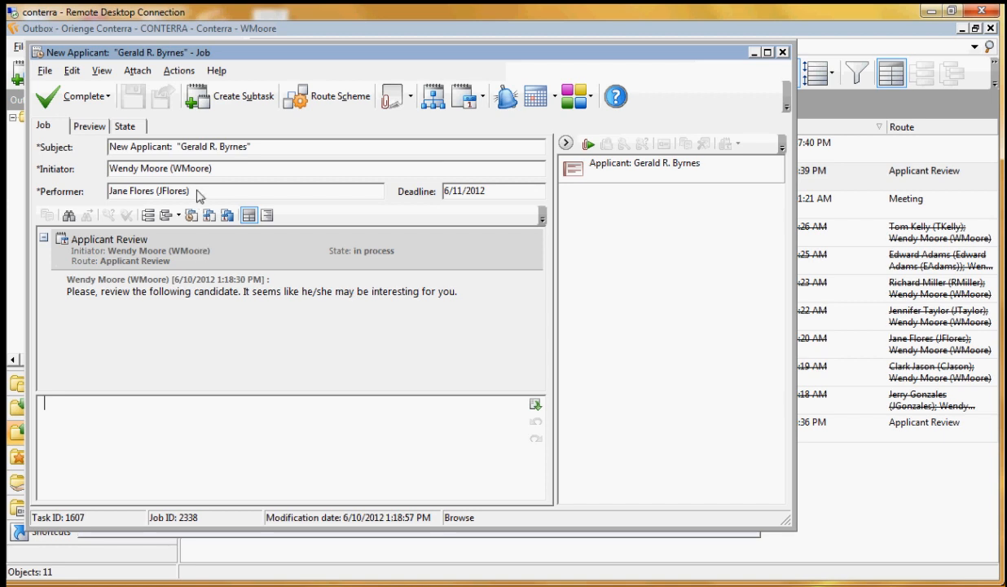
drag(199, 196, 101, 194)
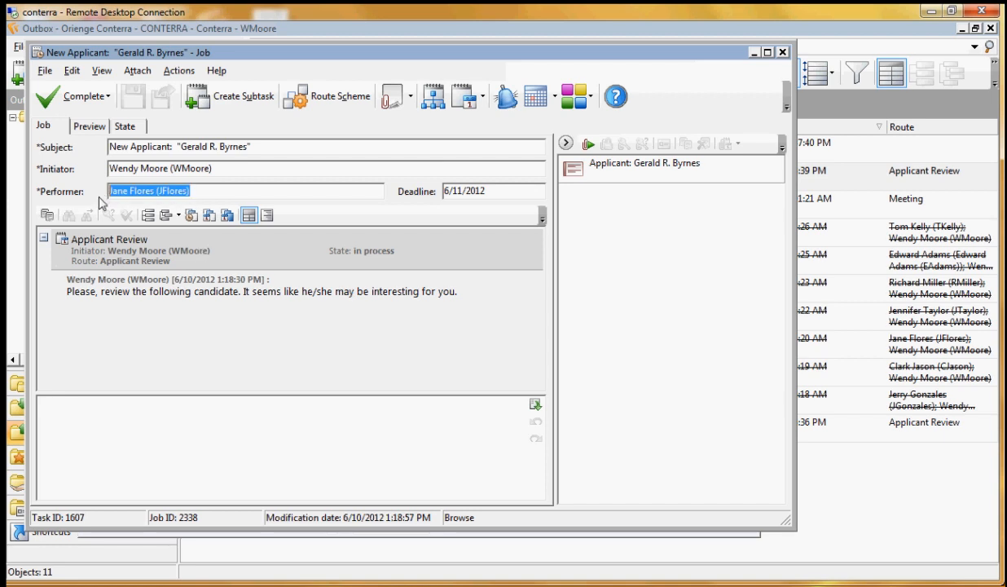
click(162, 296)
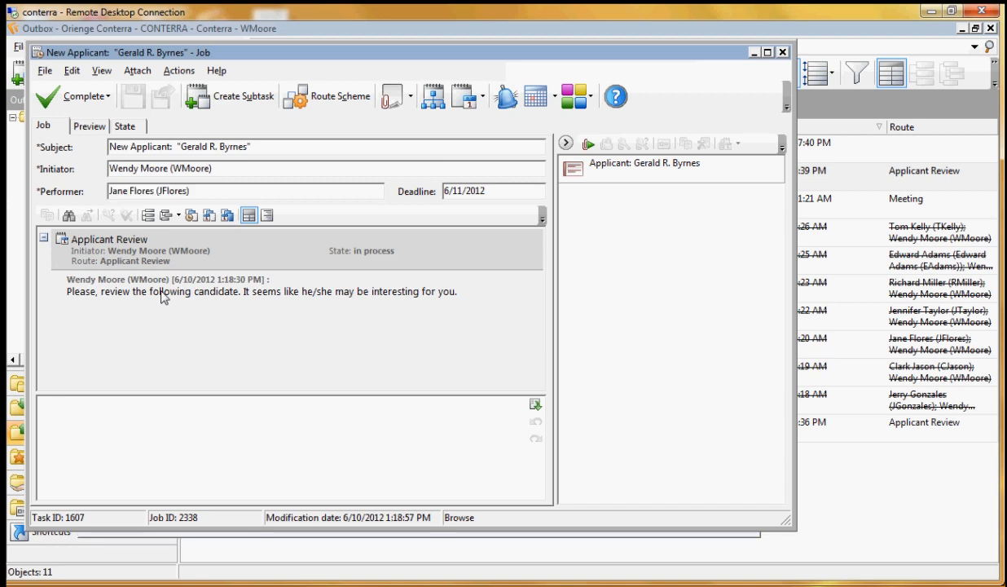
Open the attached applicant card's document list and read through the applicant's resume
double_click(627, 169)
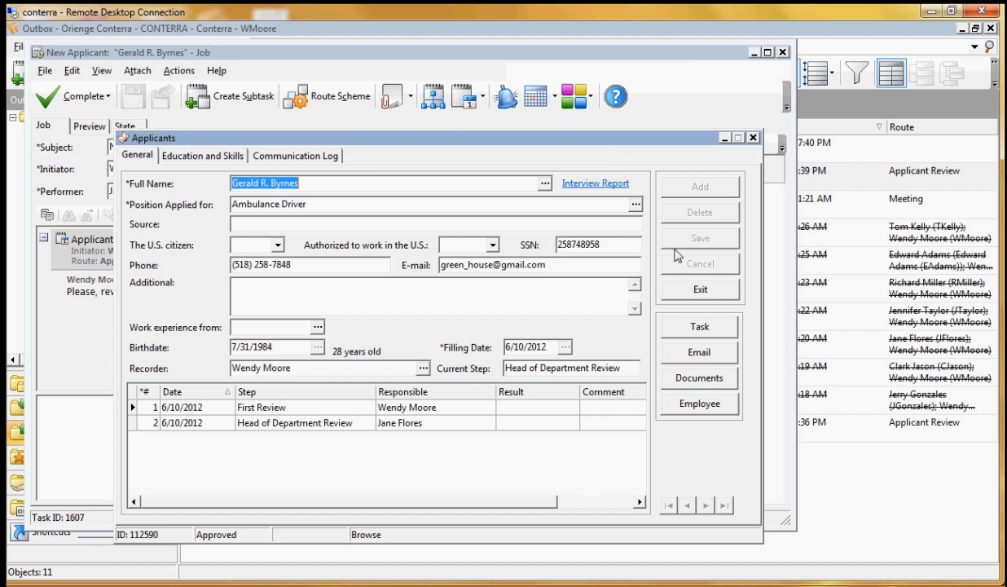
click(711, 389)
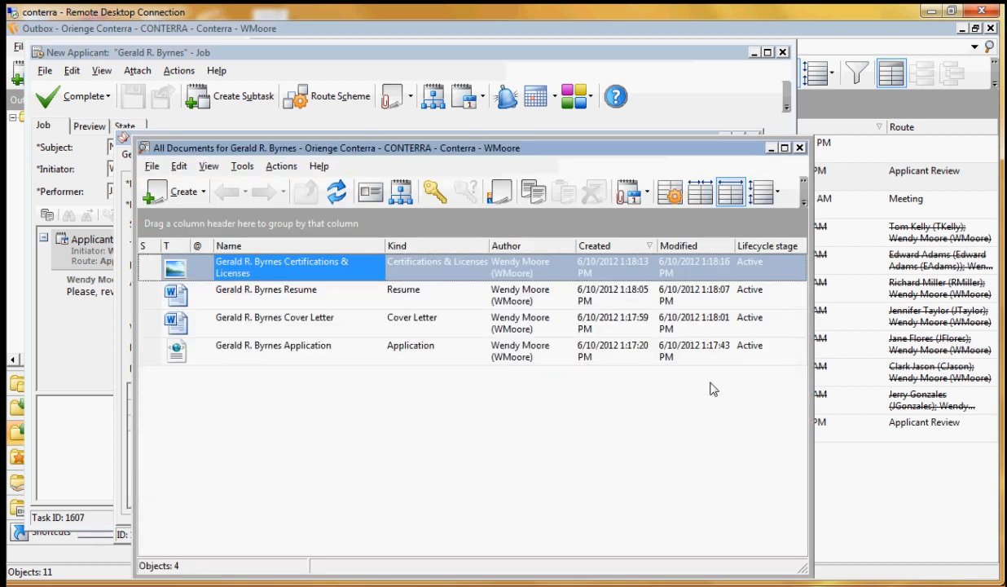
double_click(312, 290)
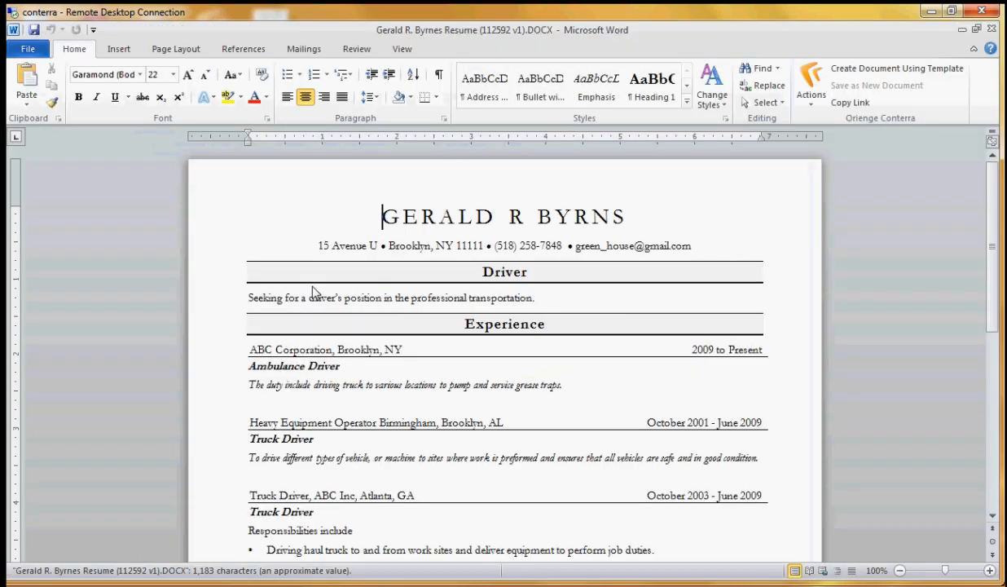
scroll(513, 266, down, 6)
scroll(513, 266, down, 4)
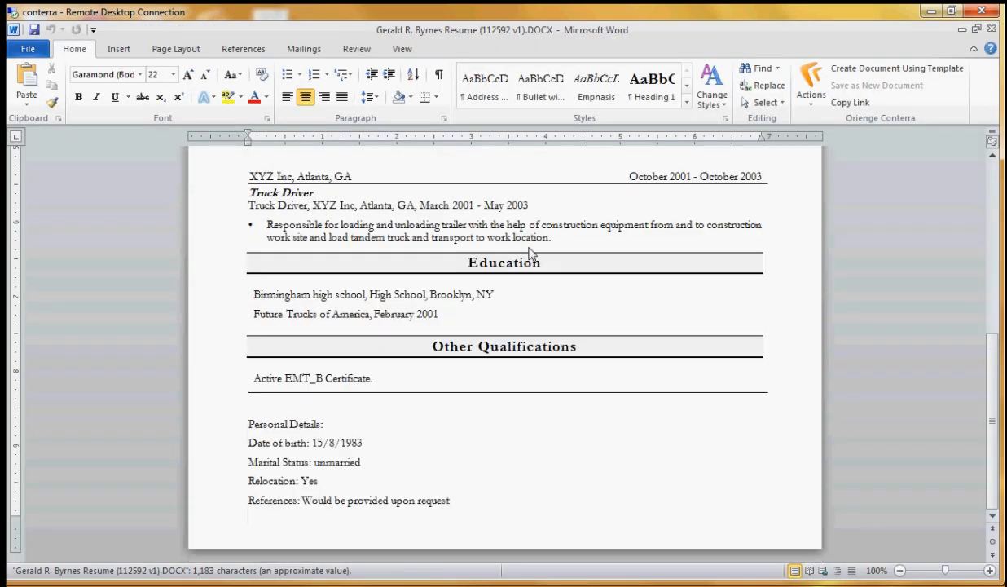
click(963, 29)
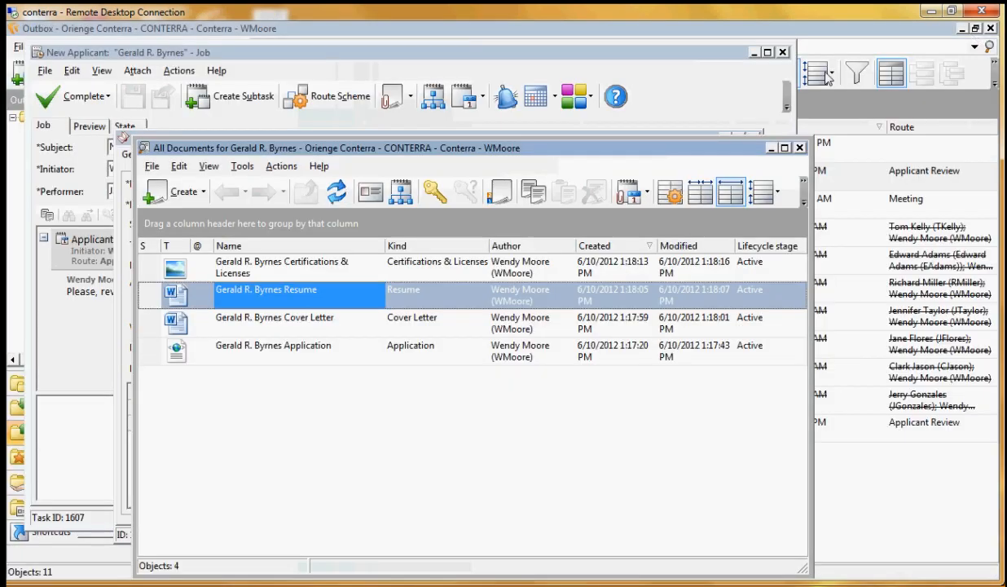
View the applicant's cover letter and Certifications & Licenses image, and return to the New Applicant job
double_click(305, 328)
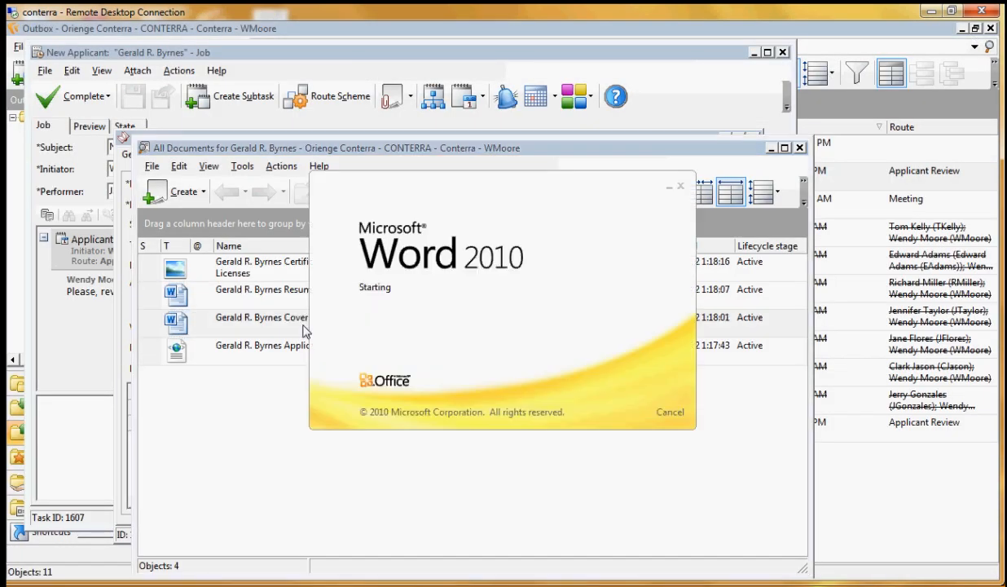
click(993, 31)
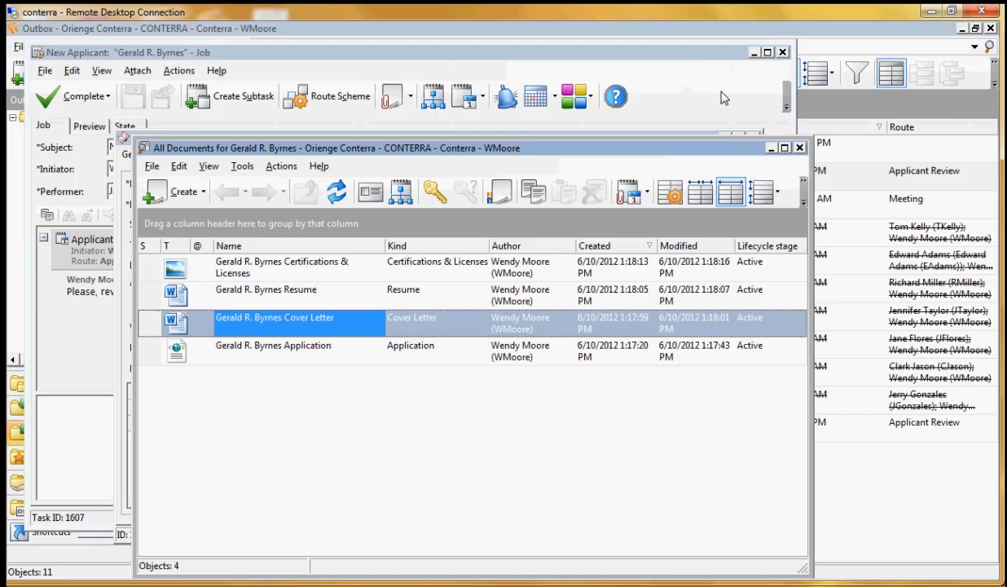
double_click(326, 259)
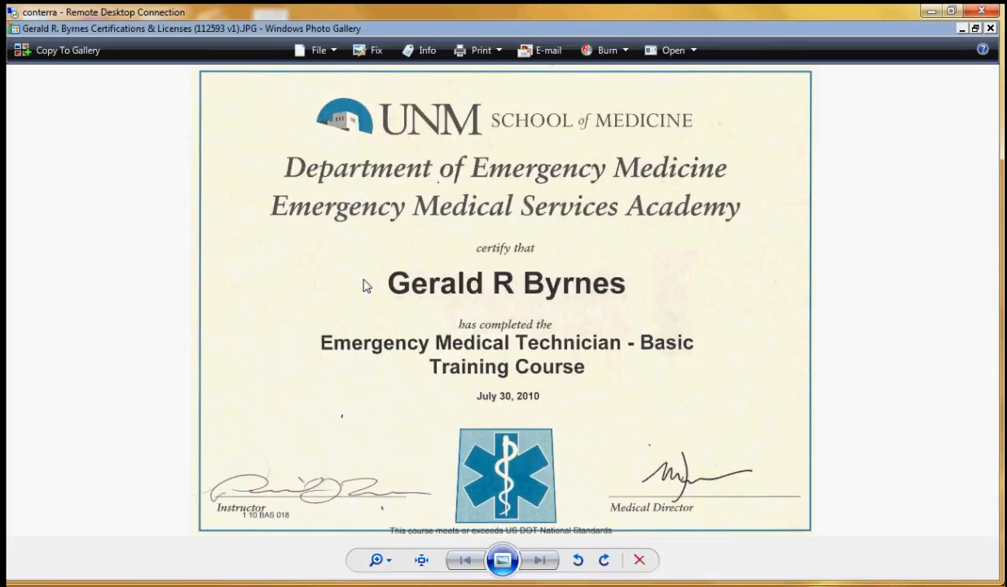
click(991, 28)
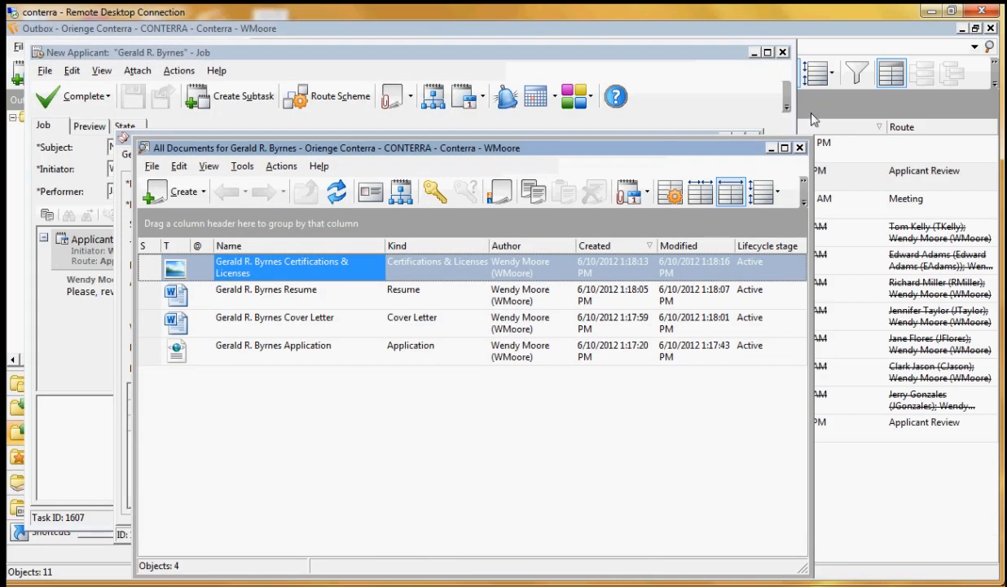
click(775, 146)
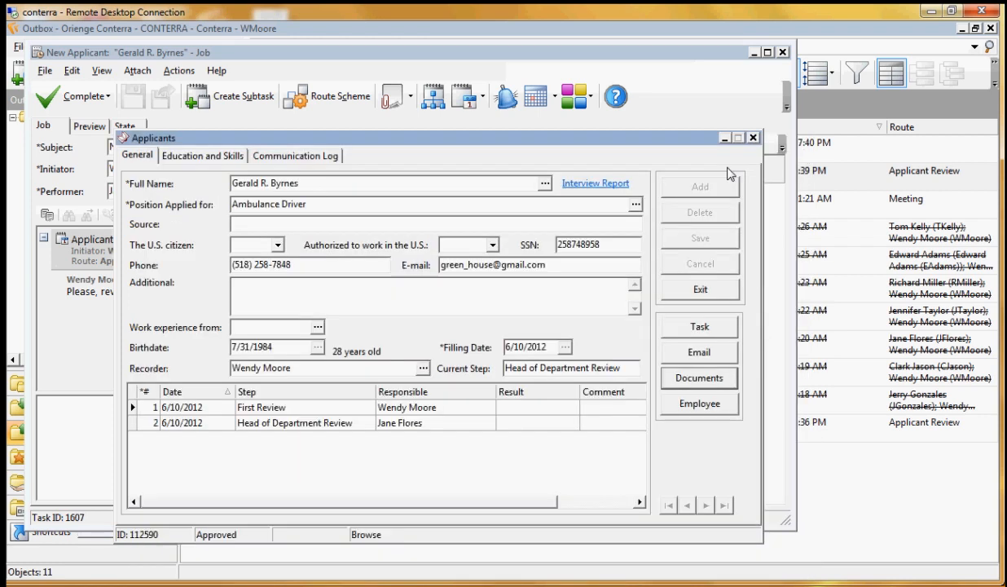
click(685, 295)
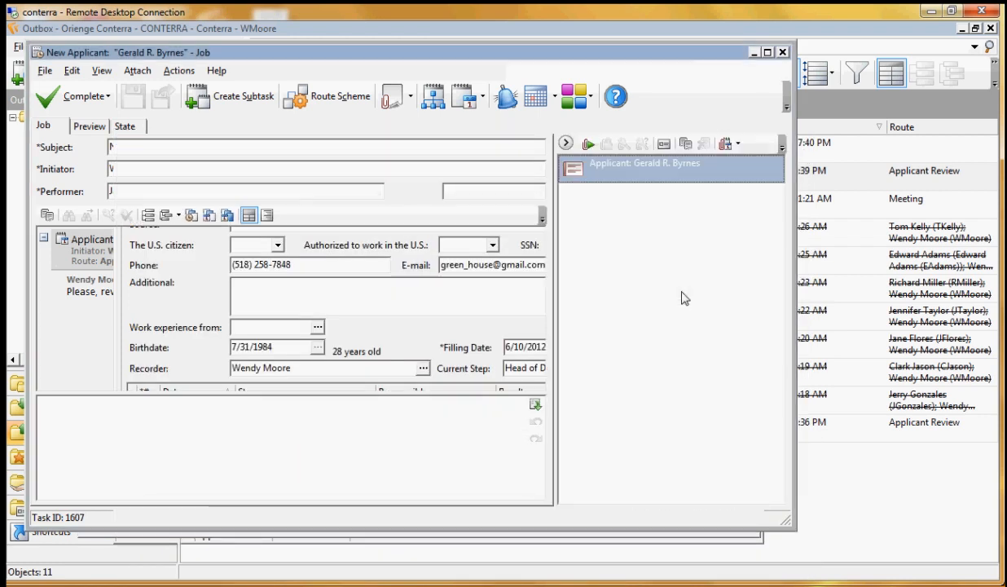
Complete the New Applicant job with the Interesting Candidate result and refresh the task's job list
click(108, 97)
click(127, 140)
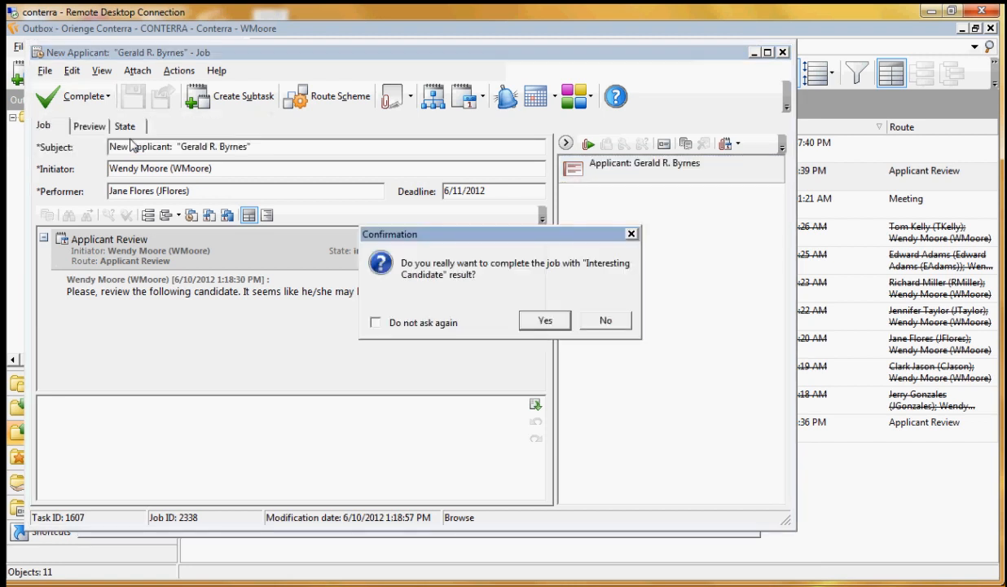
click(559, 326)
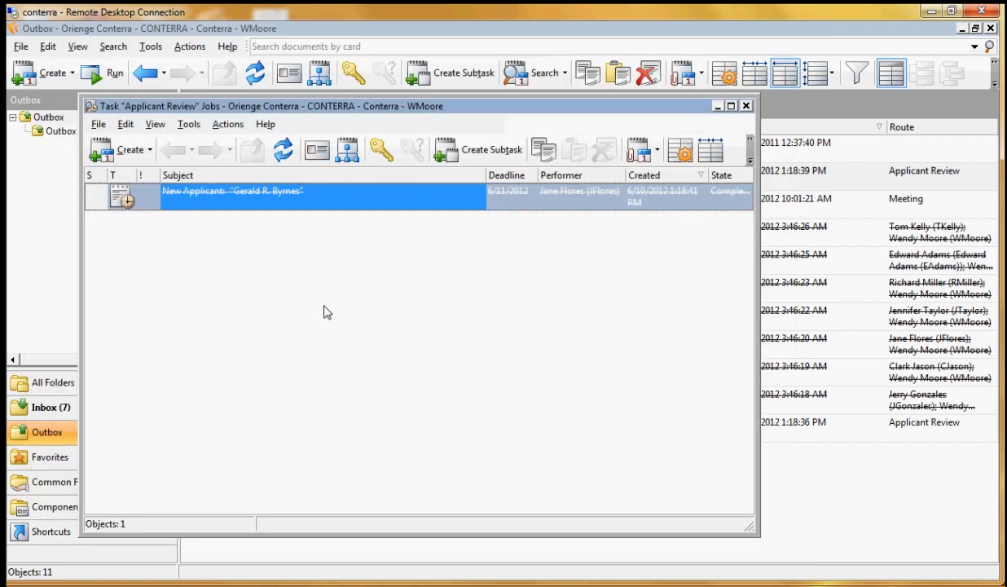
click(280, 152)
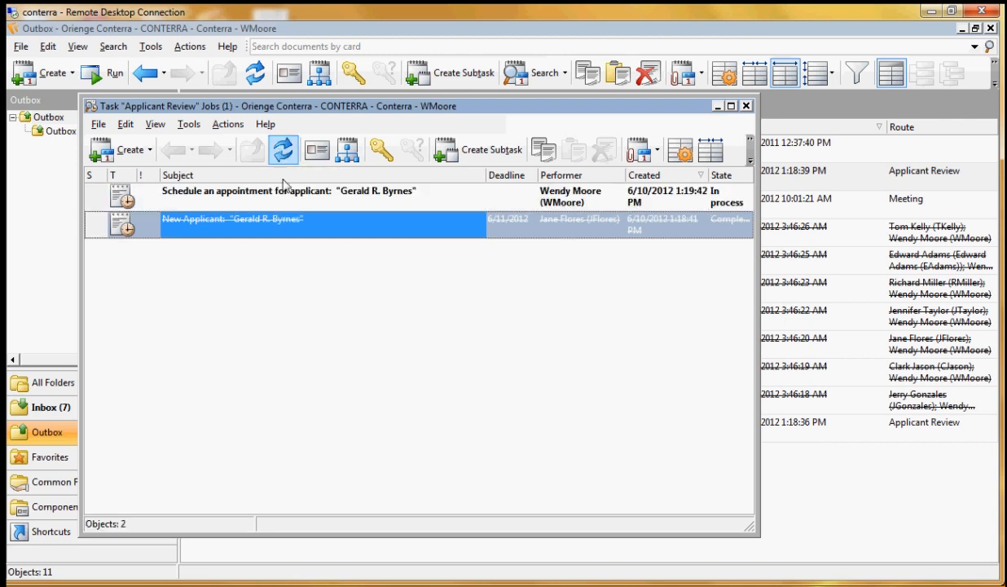
Complete the Schedule an appointment job with interview date 6/10/2012 and refresh the task's job list
click(314, 201)
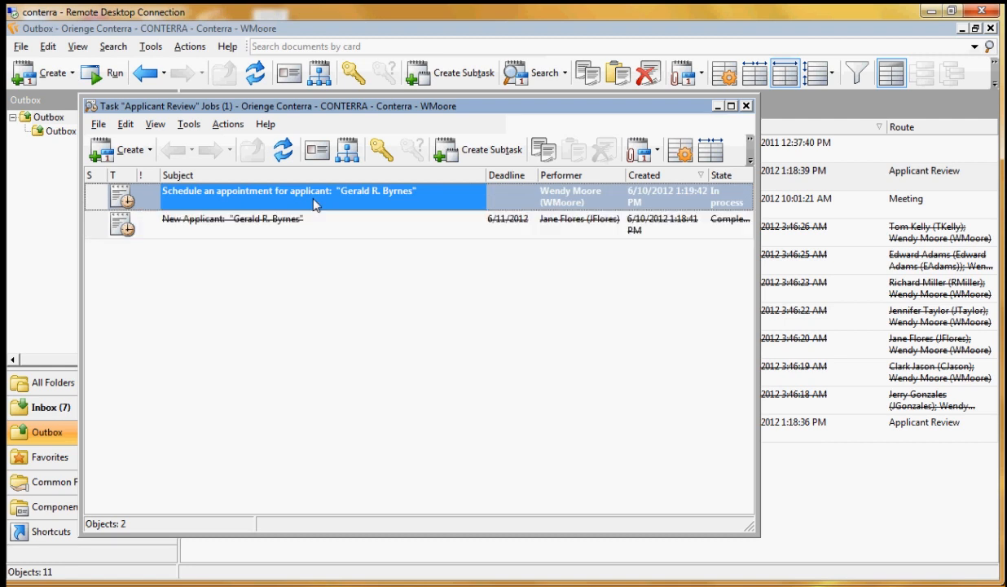
double_click(314, 201)
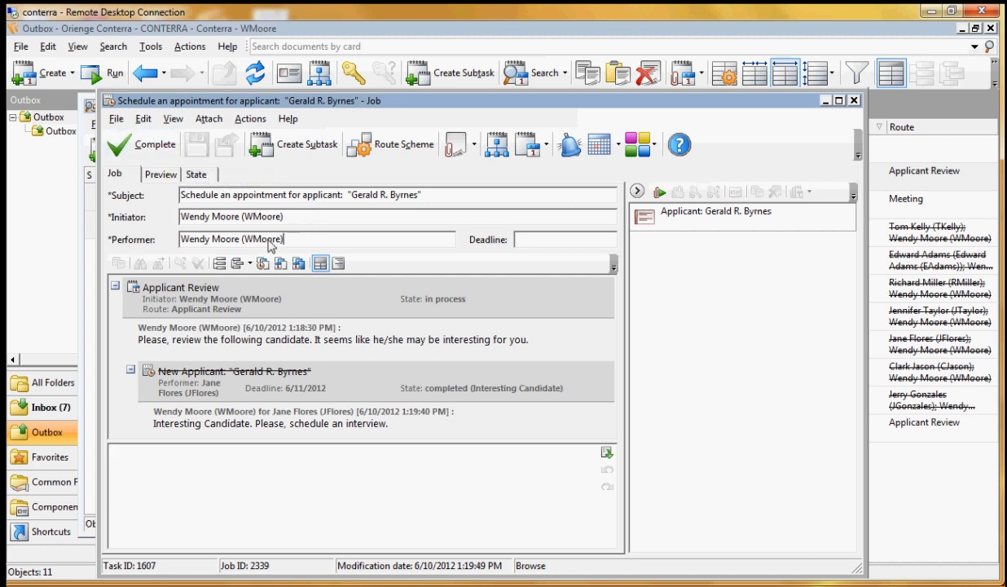
drag(282, 238, 159, 236)
click(155, 146)
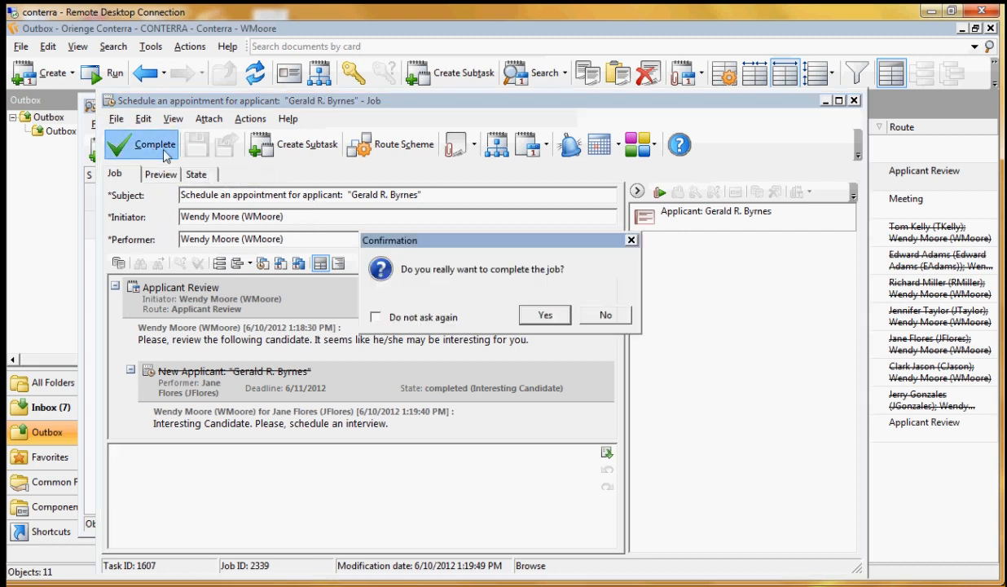
click(544, 317)
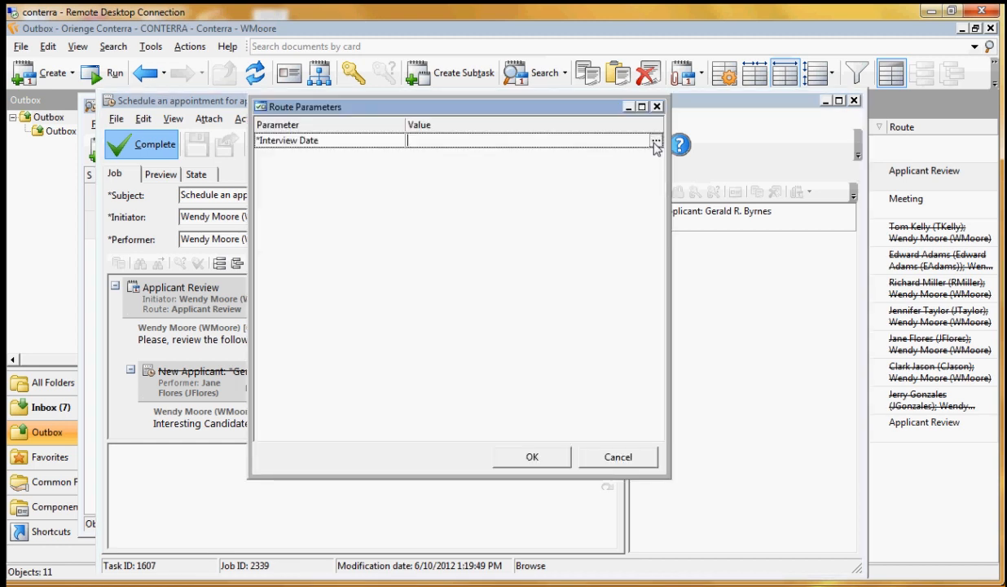
click(656, 140)
click(437, 237)
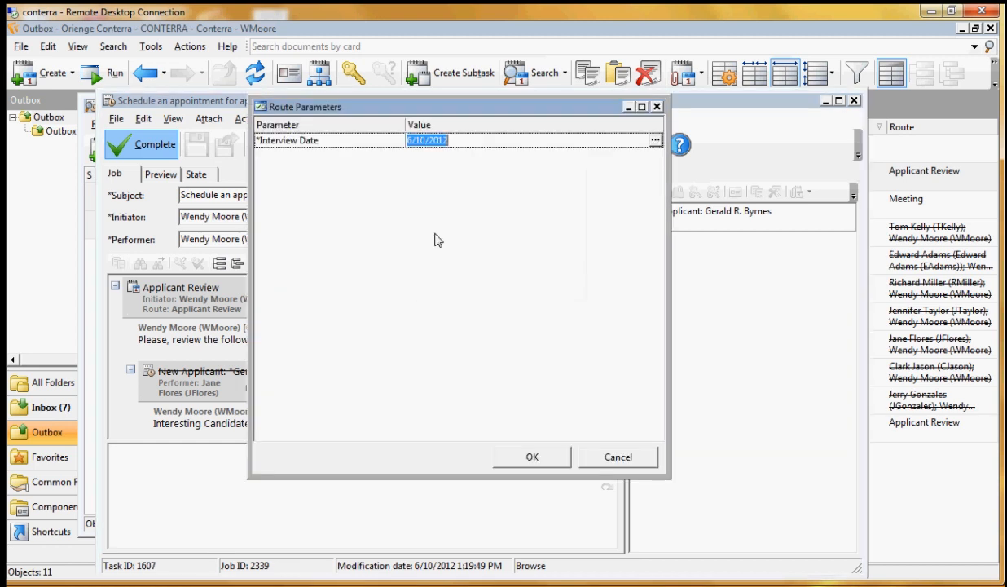
click(532, 457)
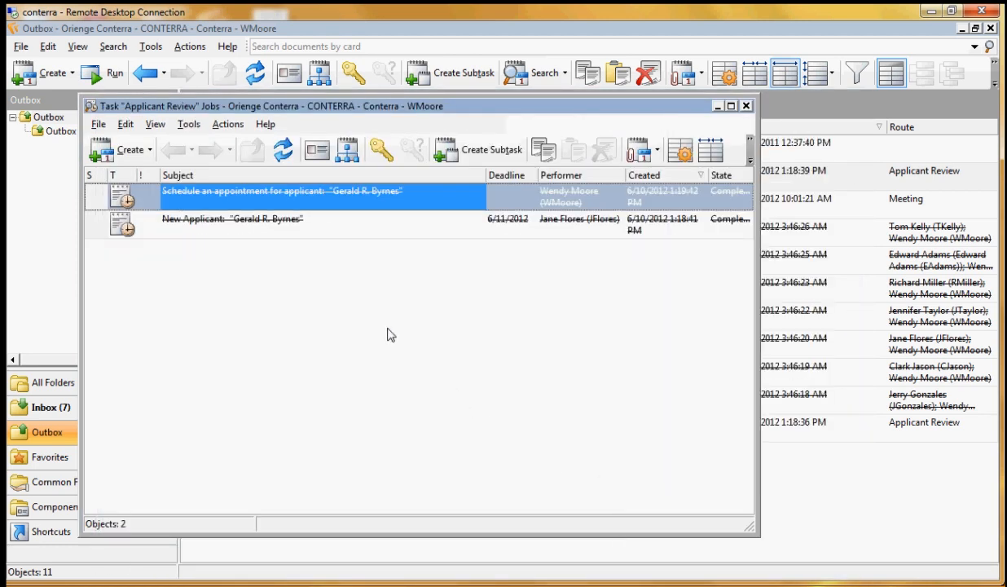
click(281, 159)
click(287, 154)
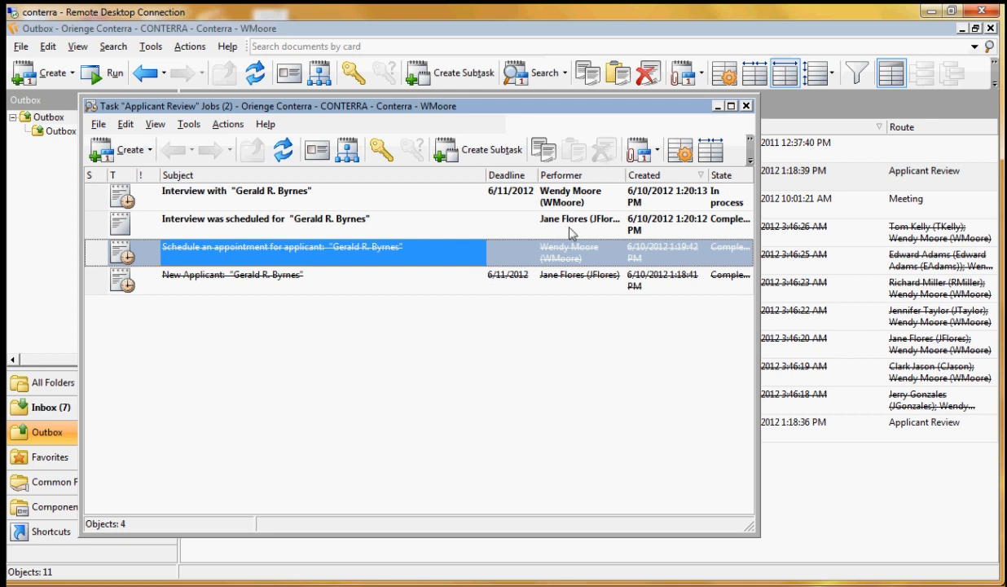
Open the interview job and its attached applicant card, and generate the applicant's Interview Report
click(325, 196)
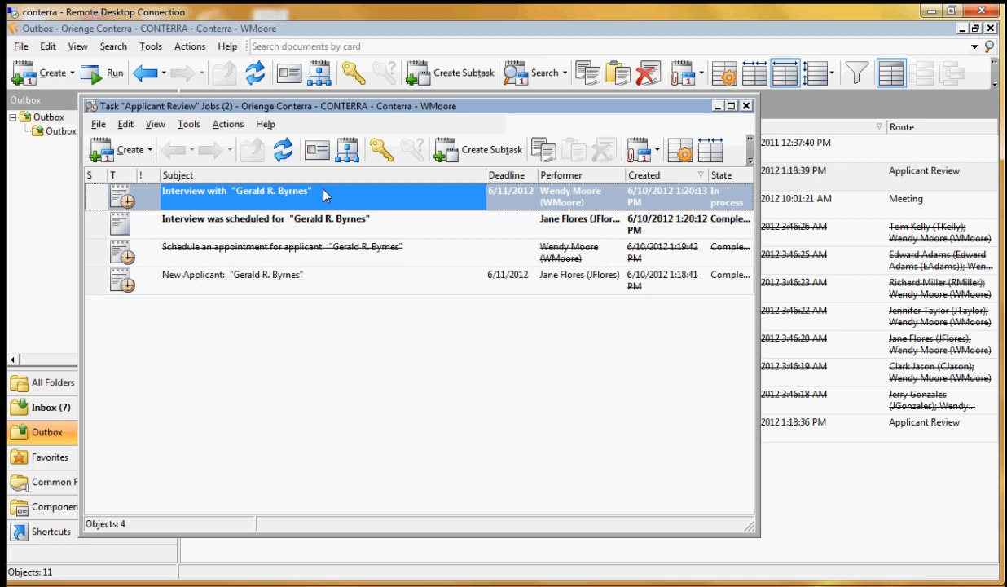
double_click(325, 196)
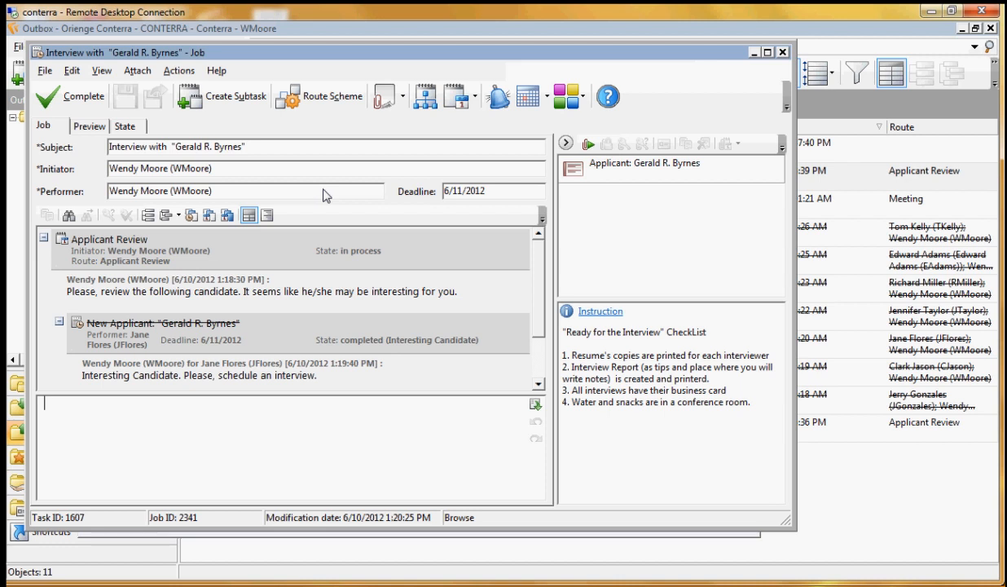
scroll(514, 301, down, 2)
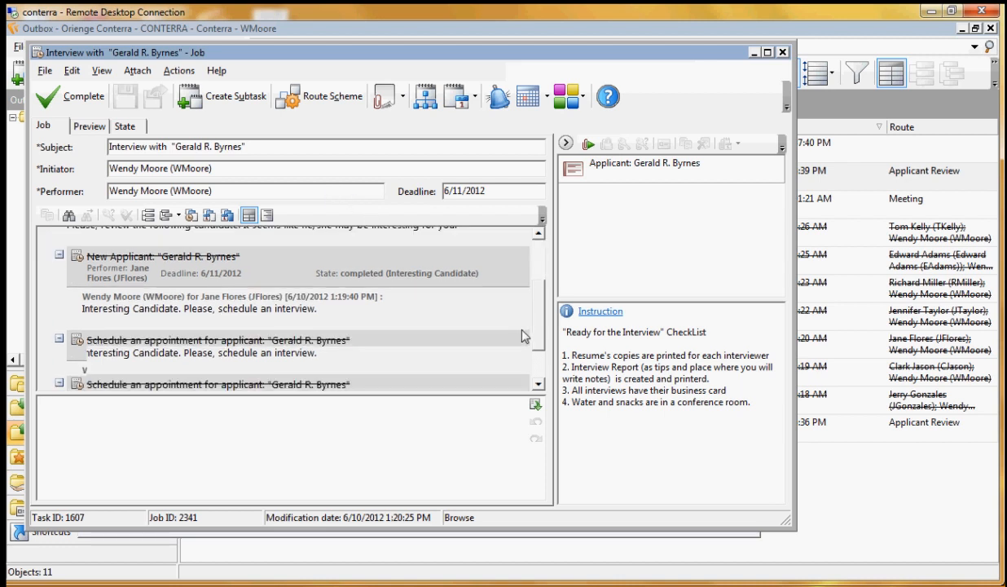
double_click(628, 164)
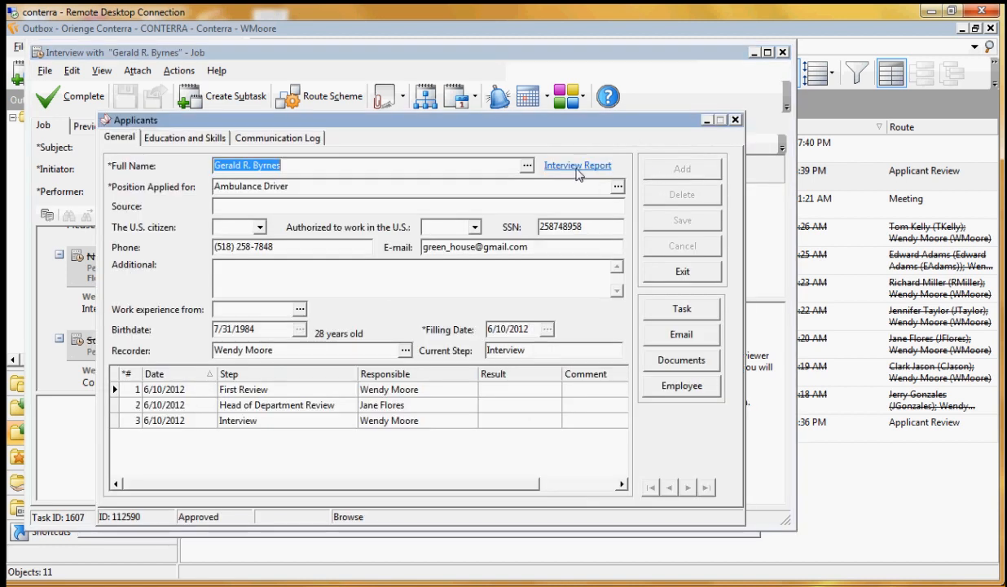
click(577, 167)
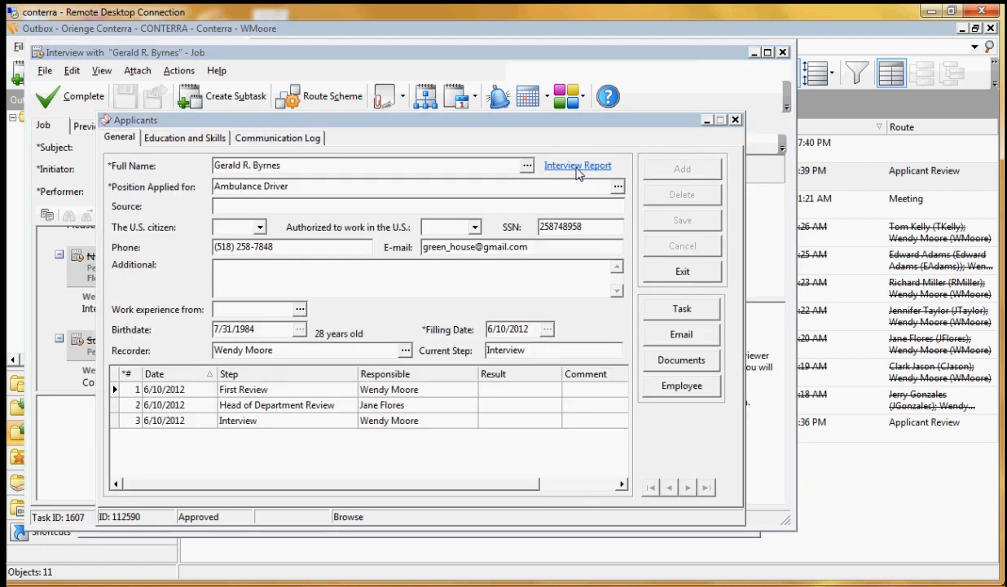
click(517, 290)
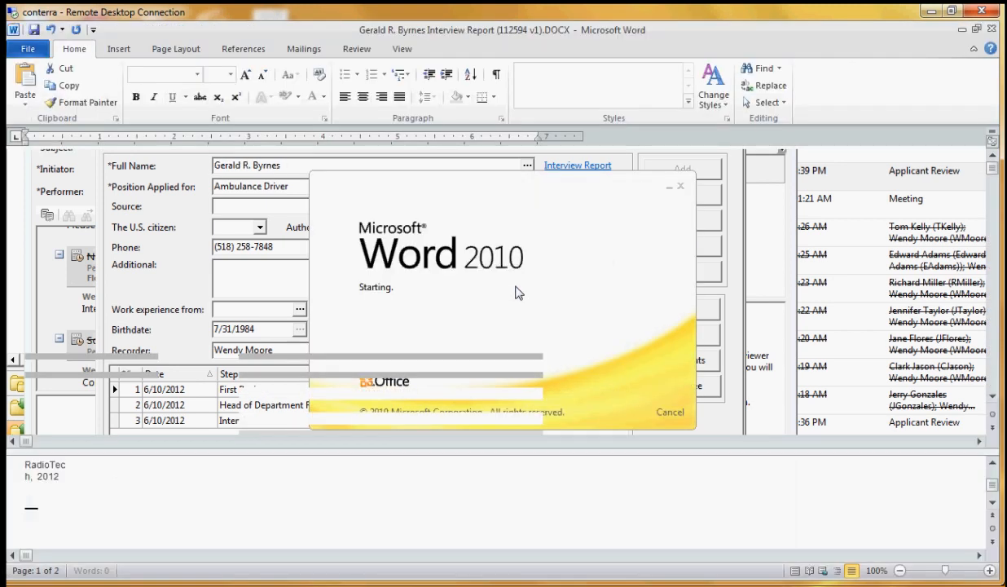
Enter "Some info" as the answer on the candidate's target area of interest, save and close the report, and save the applicant card
scroll(526, 302, down, 4)
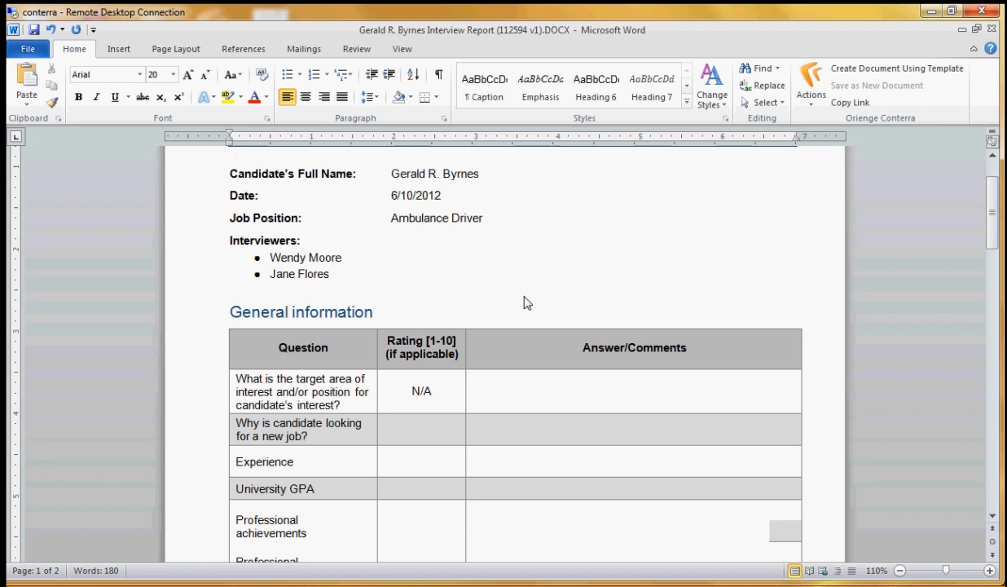
click(568, 363)
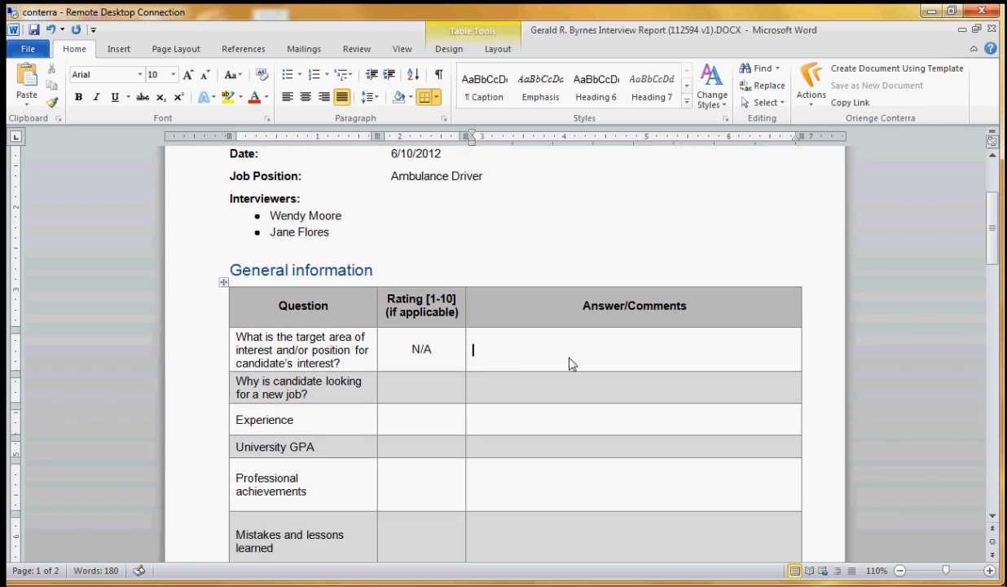
text(SOme info)
click(35, 30)
click(963, 29)
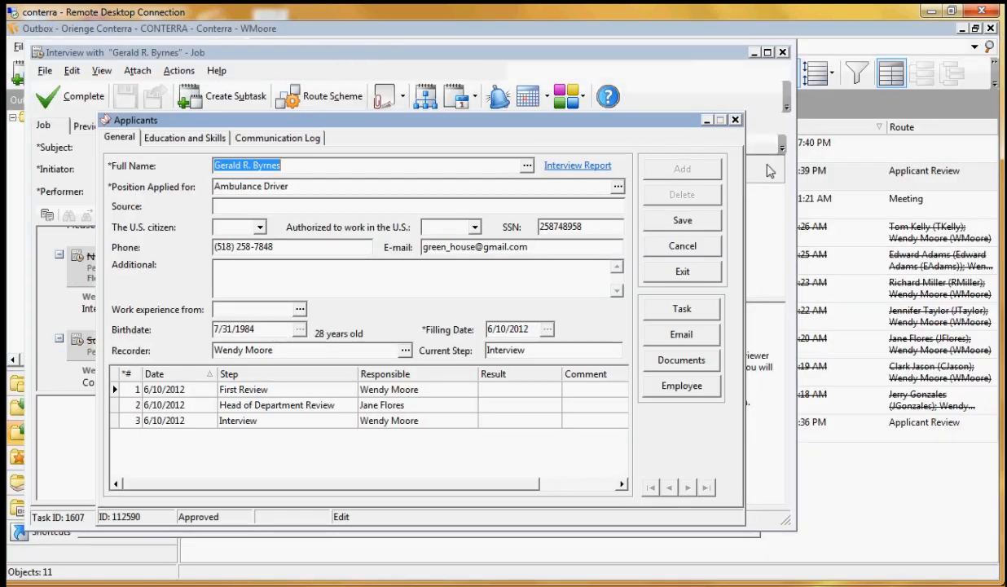
click(706, 226)
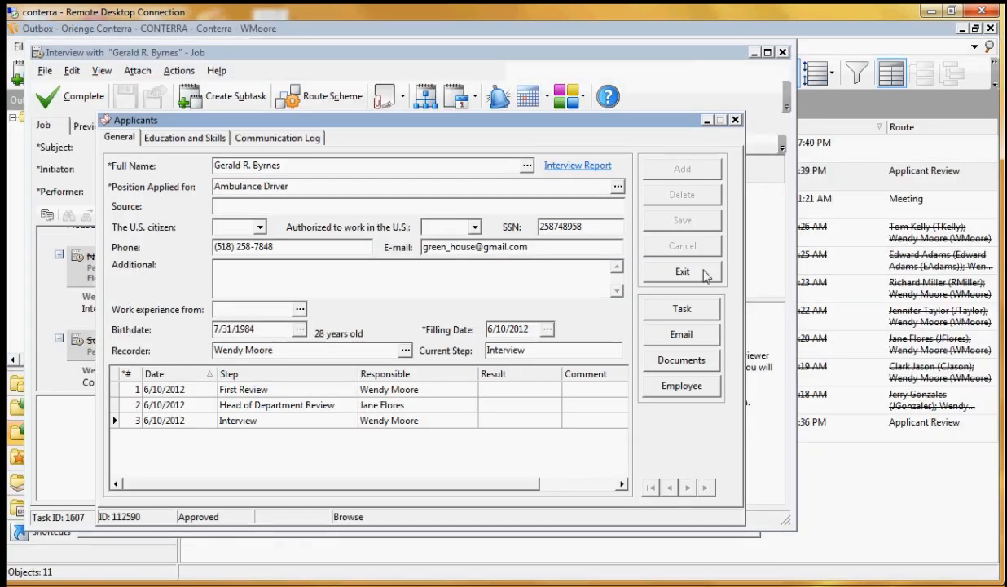
Copy the link to the Interview Report from the applicant's document list and paste it into the interview job's attachments
click(704, 367)
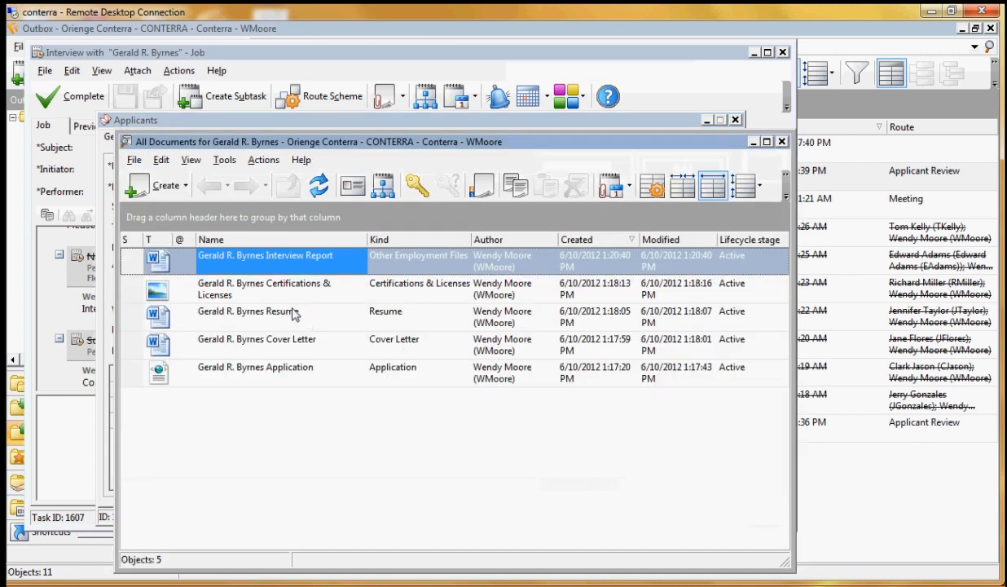
right_click(297, 261)
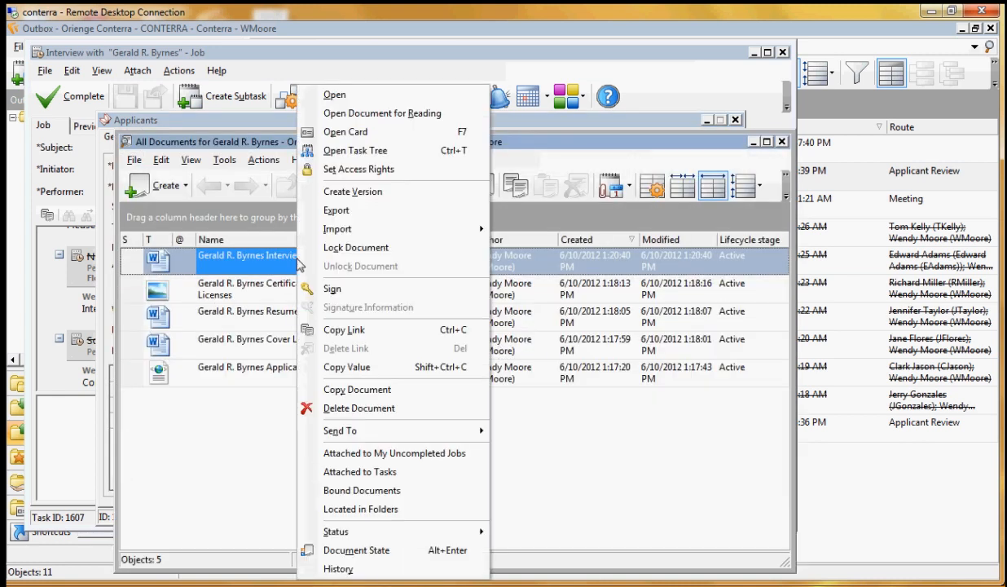
click(355, 330)
click(782, 142)
click(735, 120)
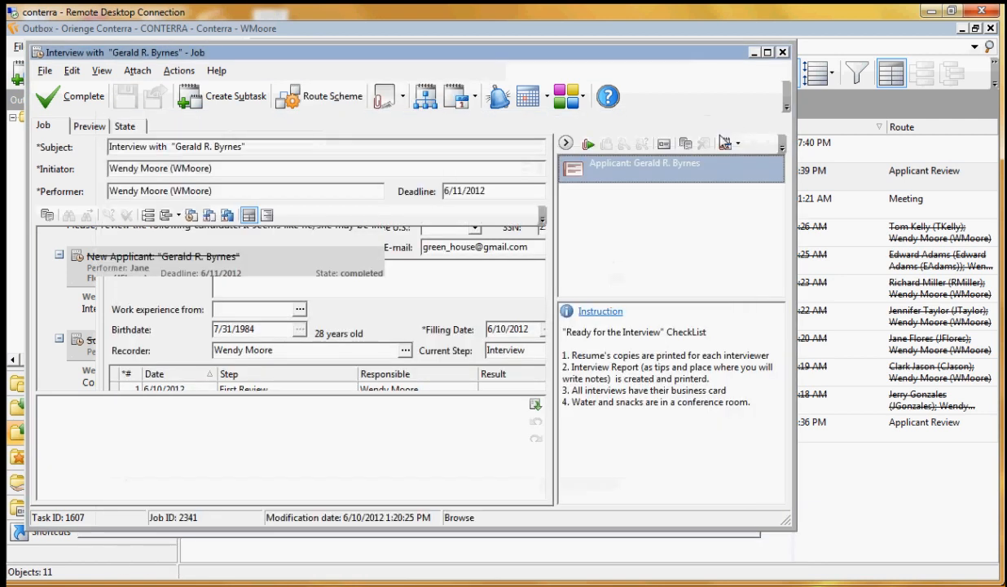
right_click(647, 227)
click(692, 371)
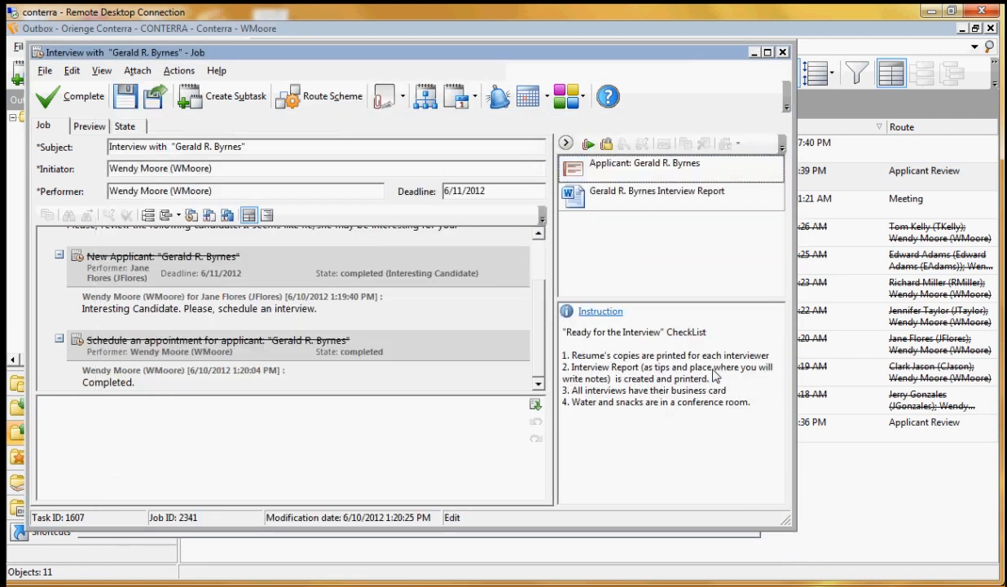
Complete the interview job, assigning Modify access rights on the attachments to task participants, and refresh the task's job list
click(79, 104)
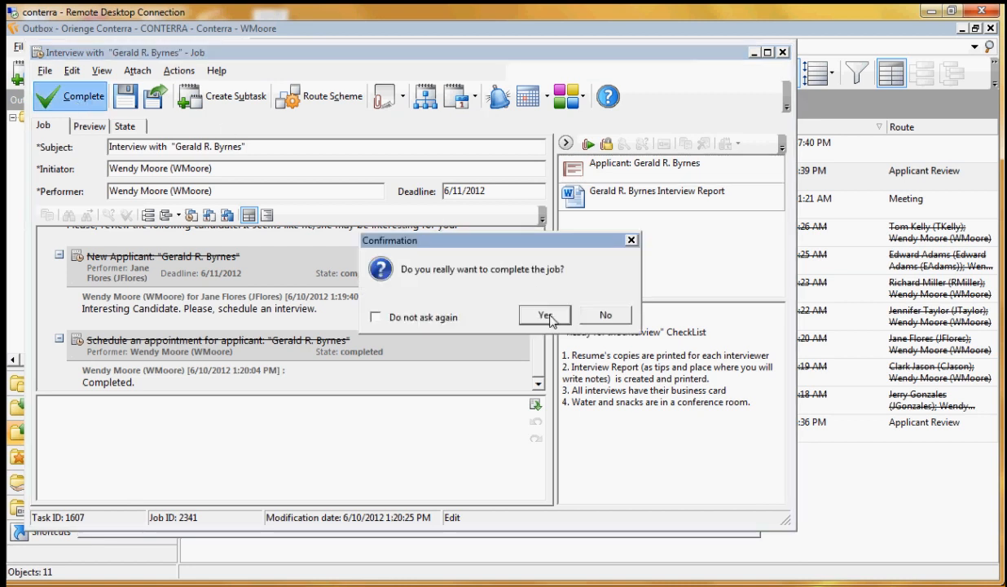
click(546, 317)
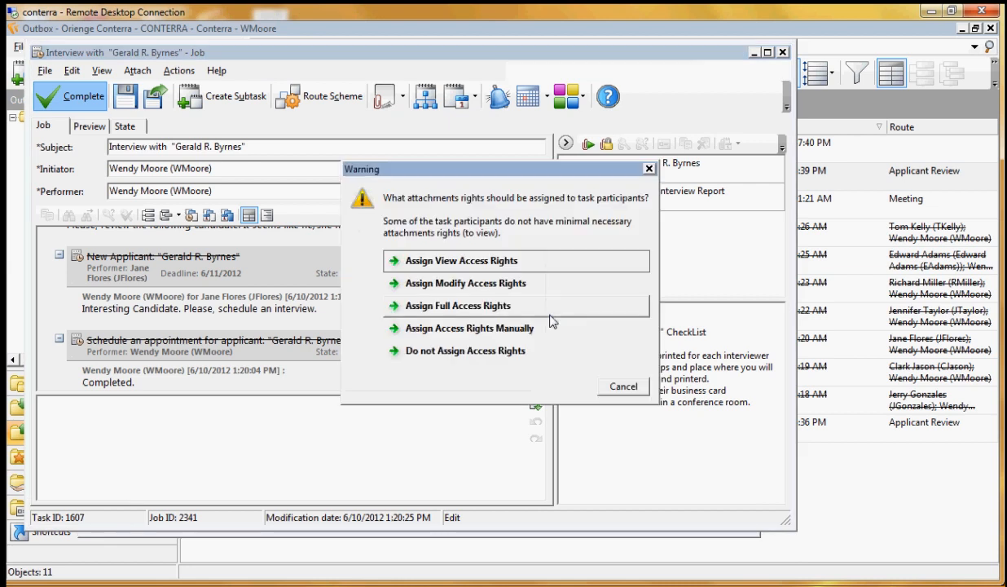
click(482, 291)
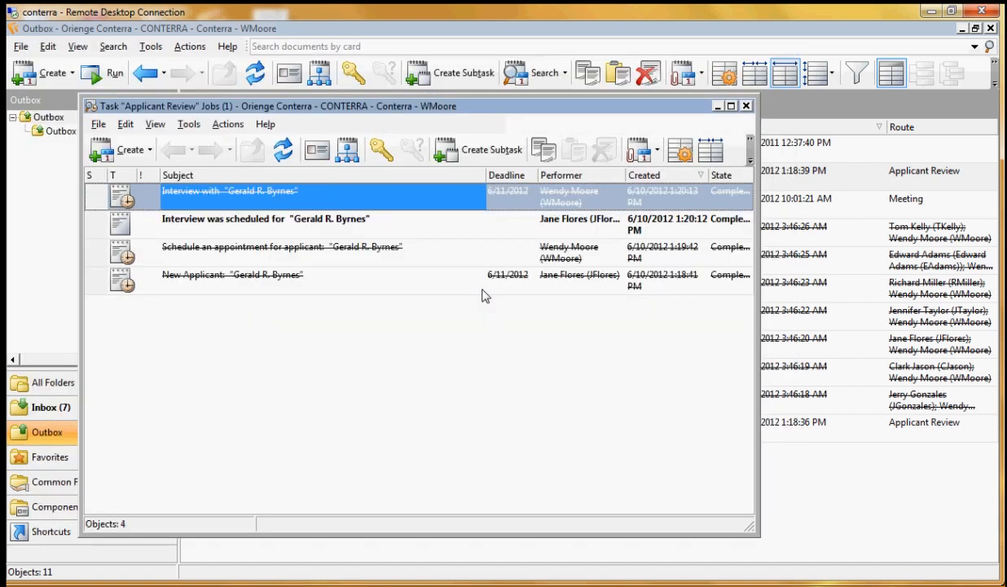
click(286, 152)
click(277, 156)
click(288, 157)
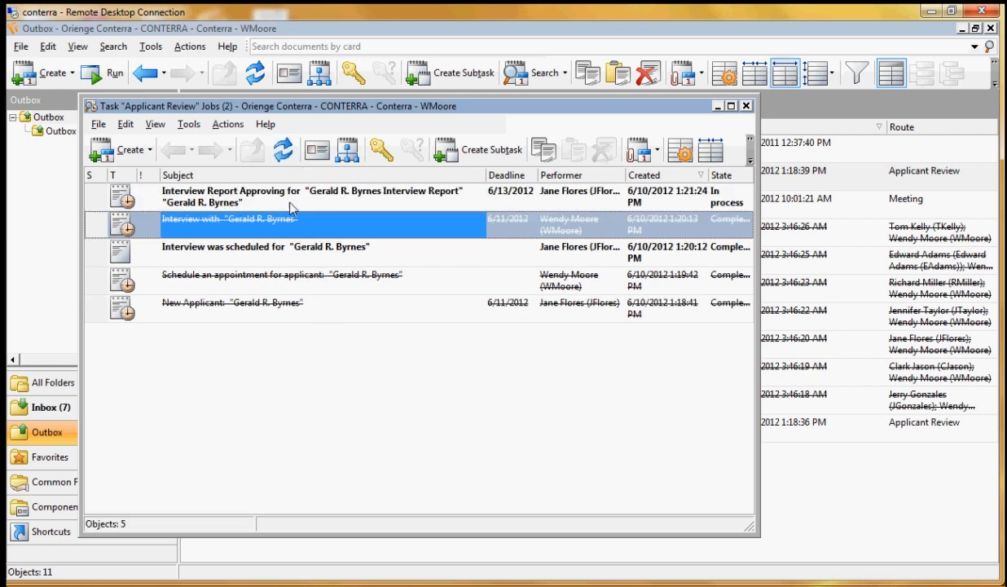
Open the Interview Report Approving job maximized, check its performer, and read through the attached Interview Report in preview
click(287, 201)
double_click(287, 201)
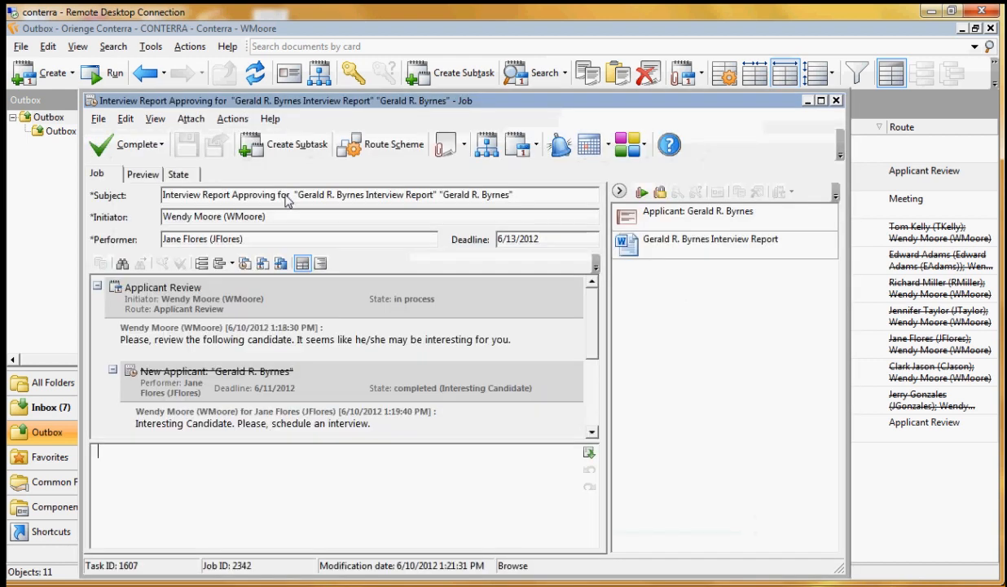
double_click(420, 101)
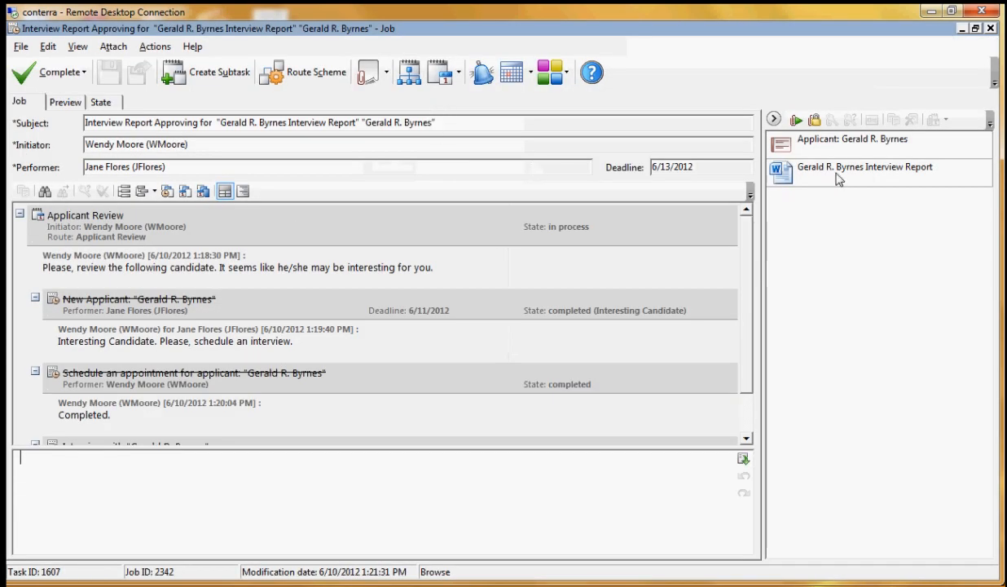
click(901, 171)
drag(167, 168, 17, 161)
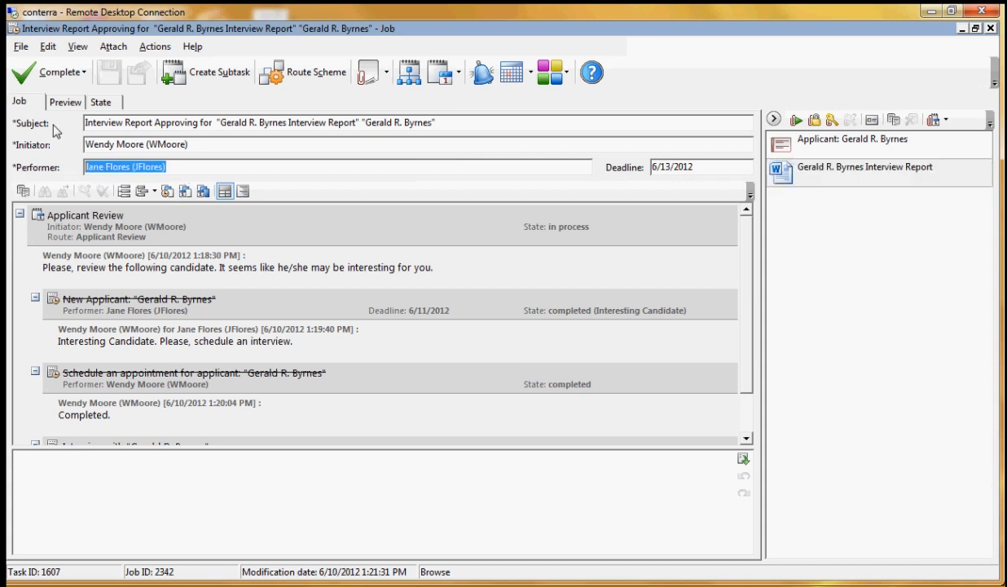
click(68, 103)
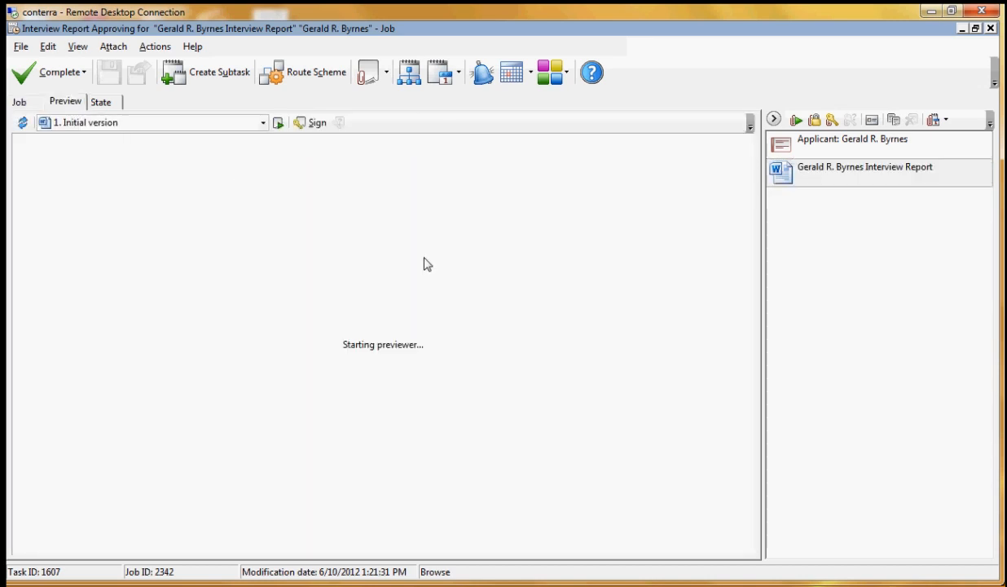
scroll(542, 266, down, 5)
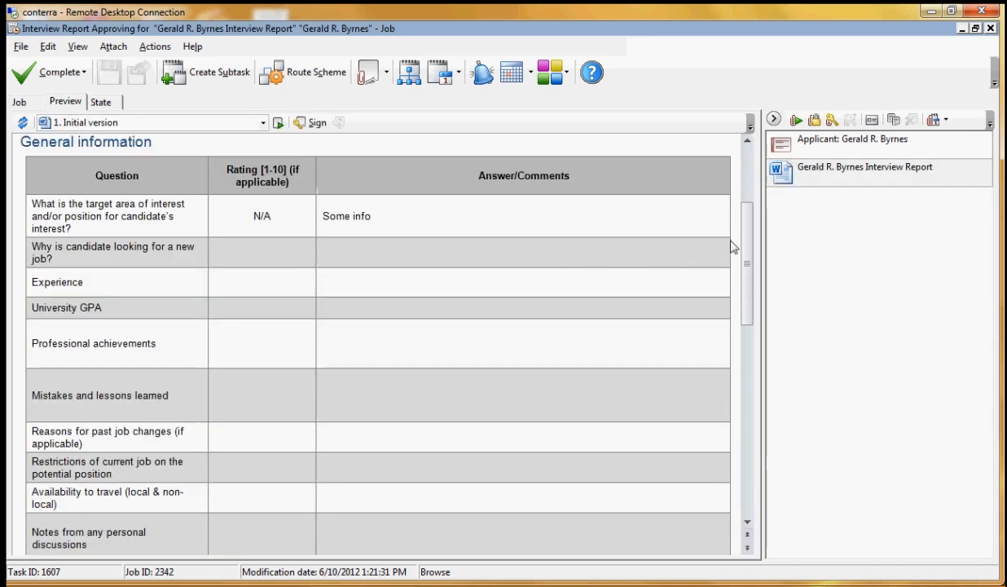
drag(741, 289, 749, 168)
click(19, 102)
Complete the Interview Report Approving job with the Prepare Job Offer result and refresh the task's job list
click(79, 75)
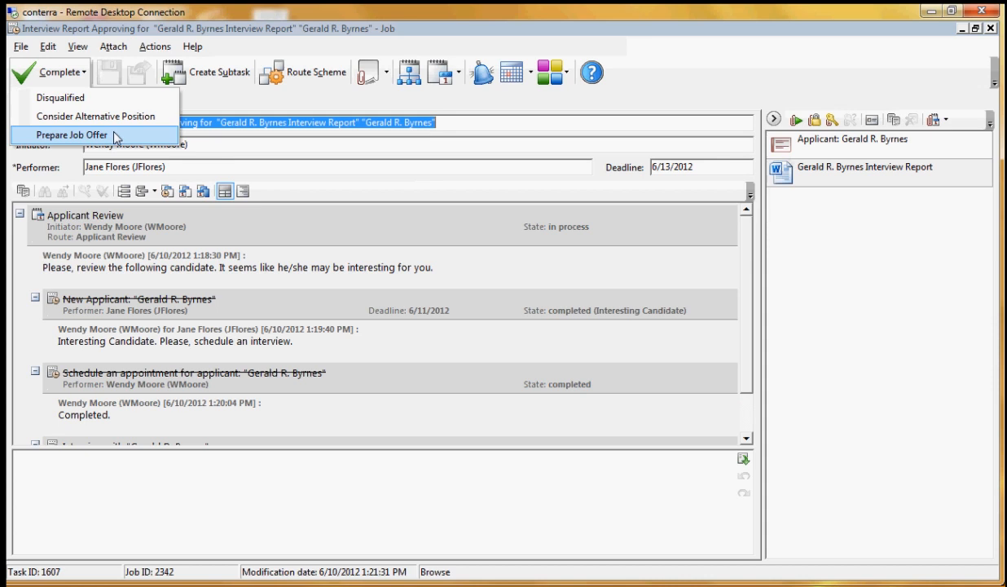
click(72, 134)
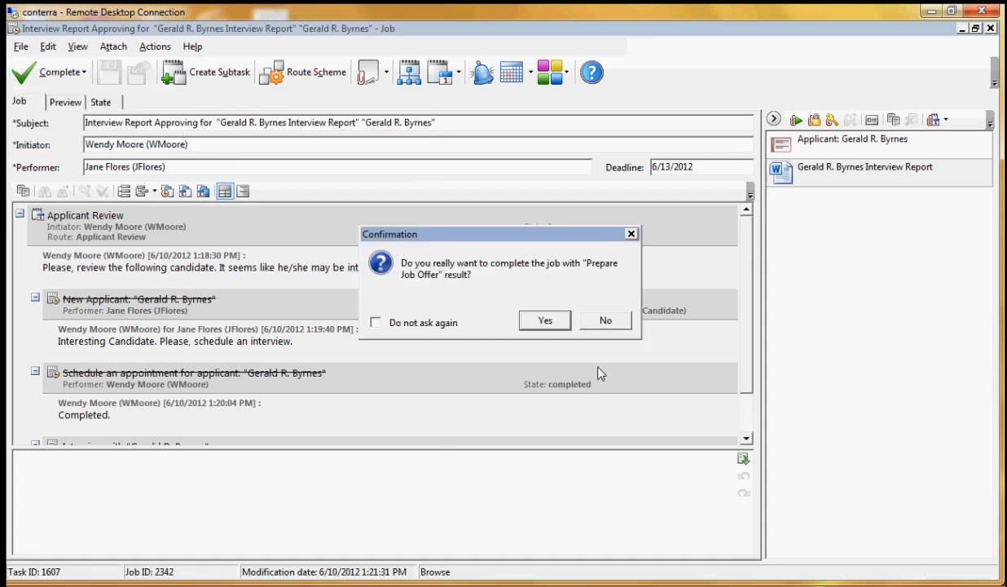
click(539, 321)
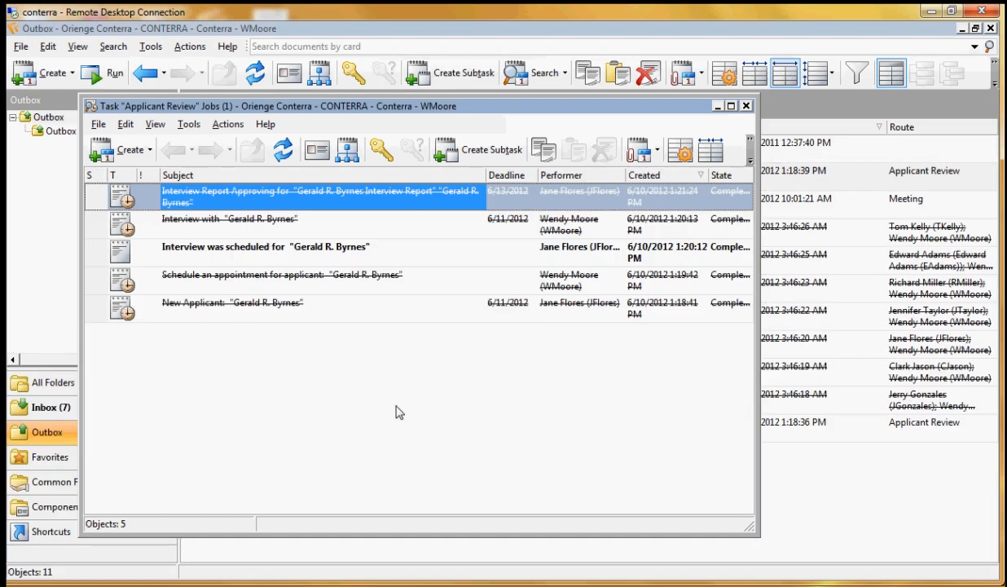
click(295, 157)
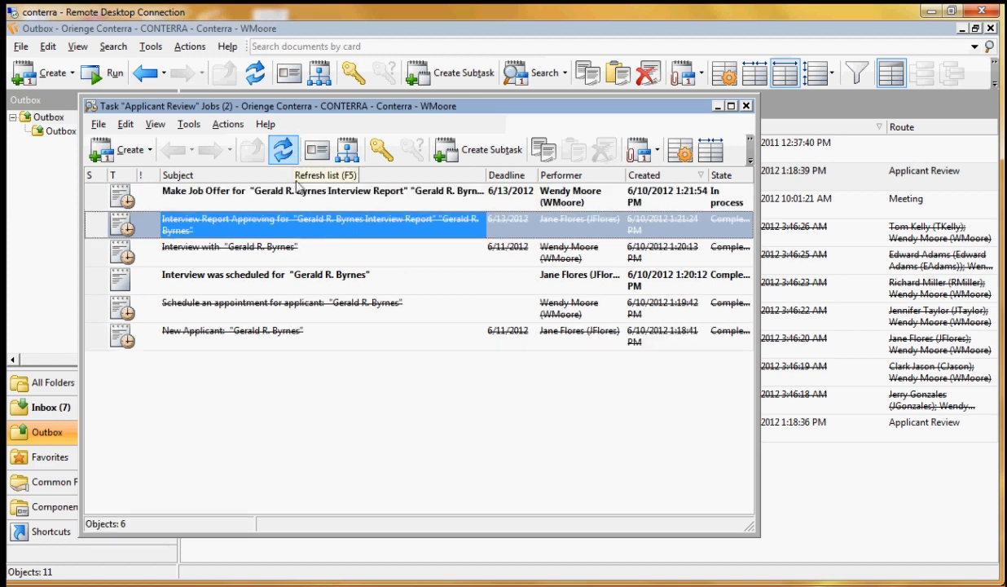
Open the Make Job Offer job and review its performer and the history of completed jobs
double_click(300, 196)
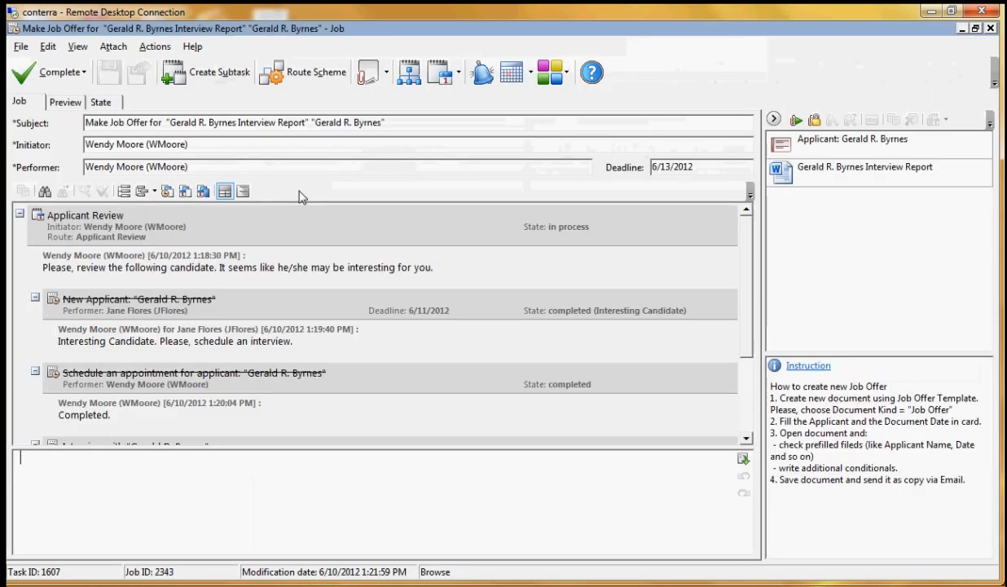
drag(207, 167, 72, 178)
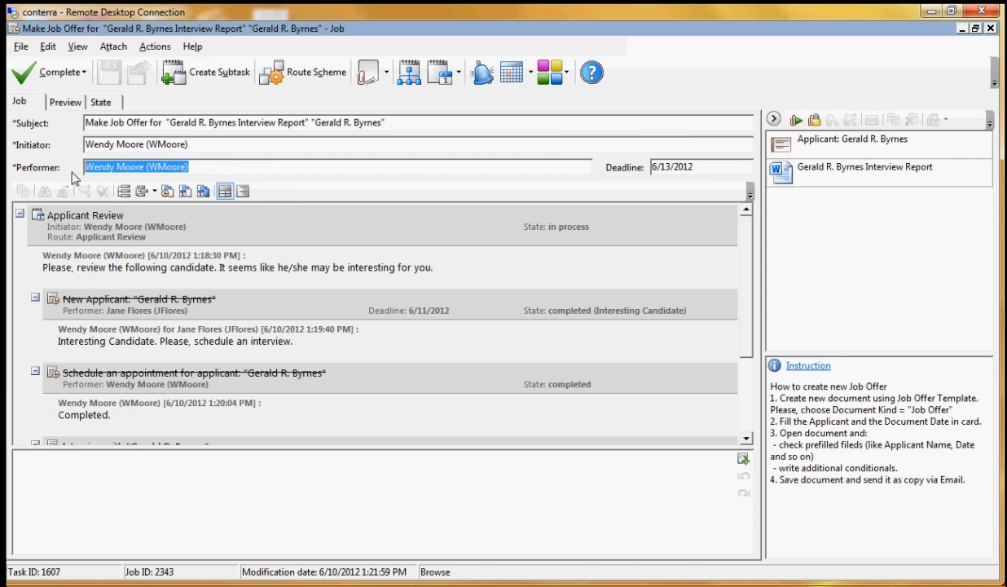
click(311, 467)
drag(749, 277, 748, 379)
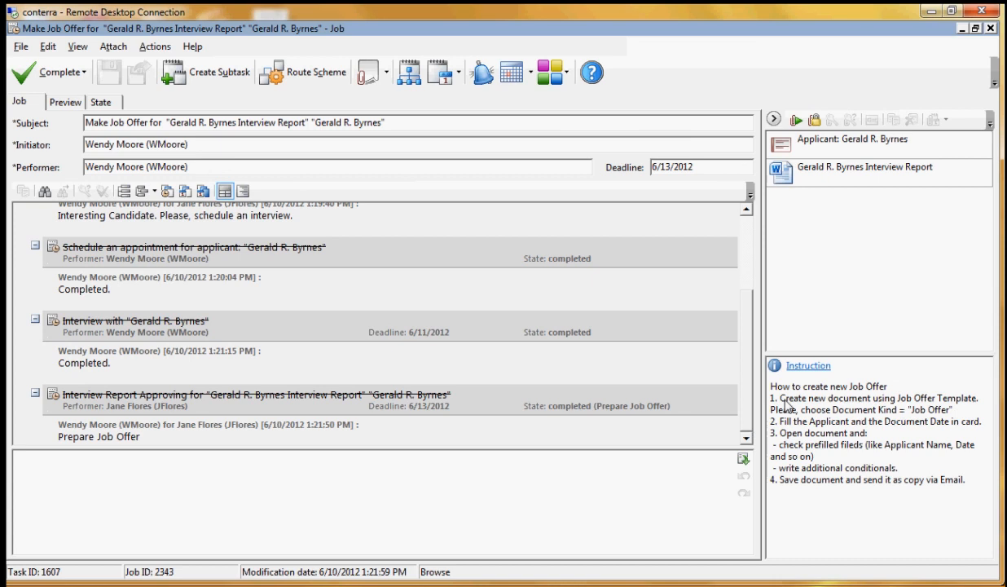
Create a Job Offer document from the Job Offer Template in the job's attachments, assign it to the applicant and save its card
right_click(771, 242)
mouse_move(835, 267)
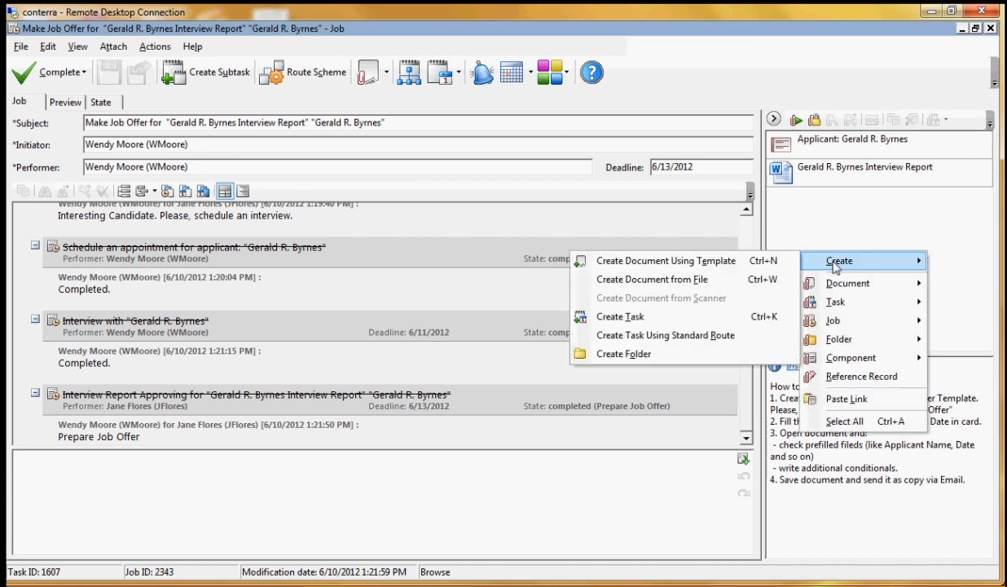
click(752, 262)
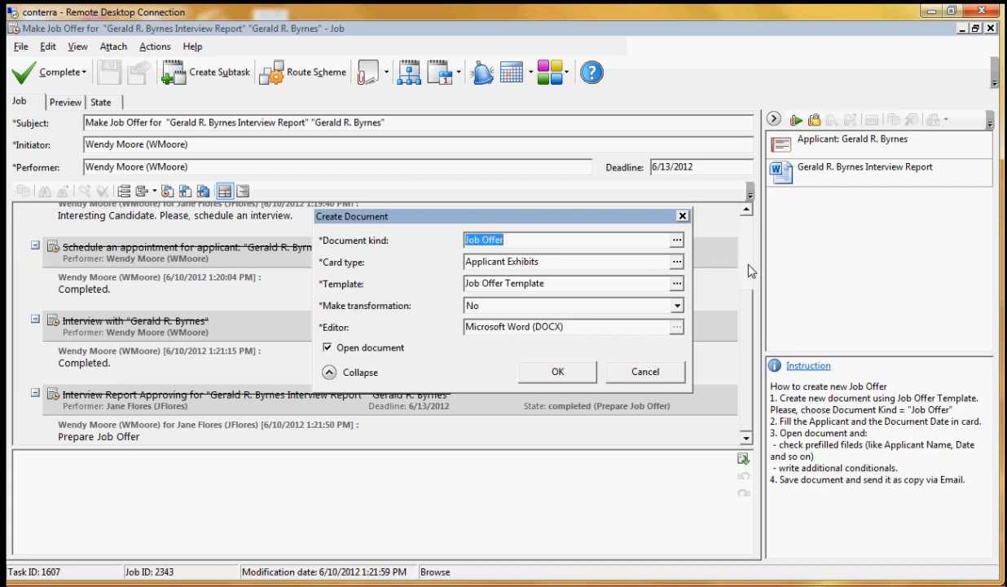
click(579, 376)
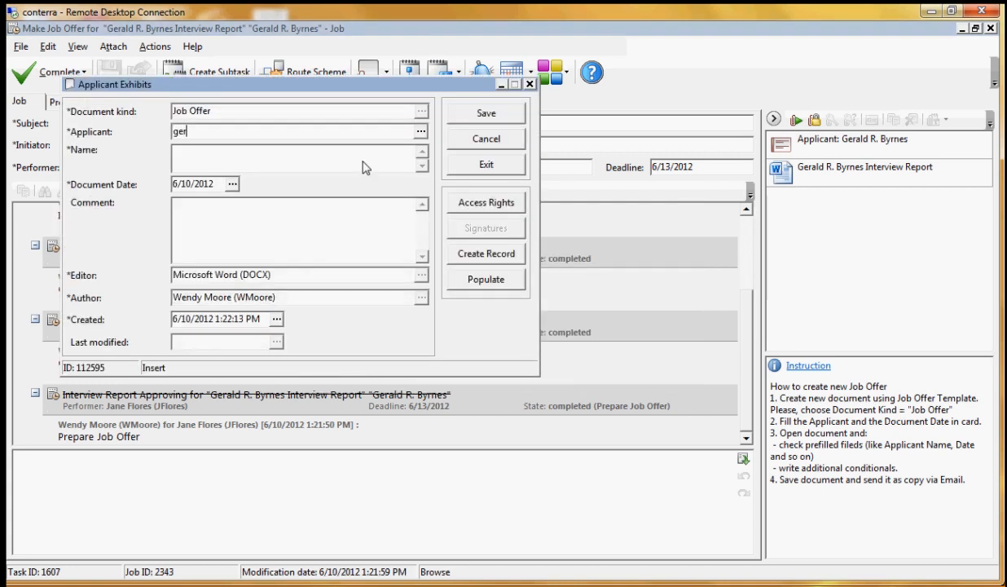
text(ger)
key(Return)
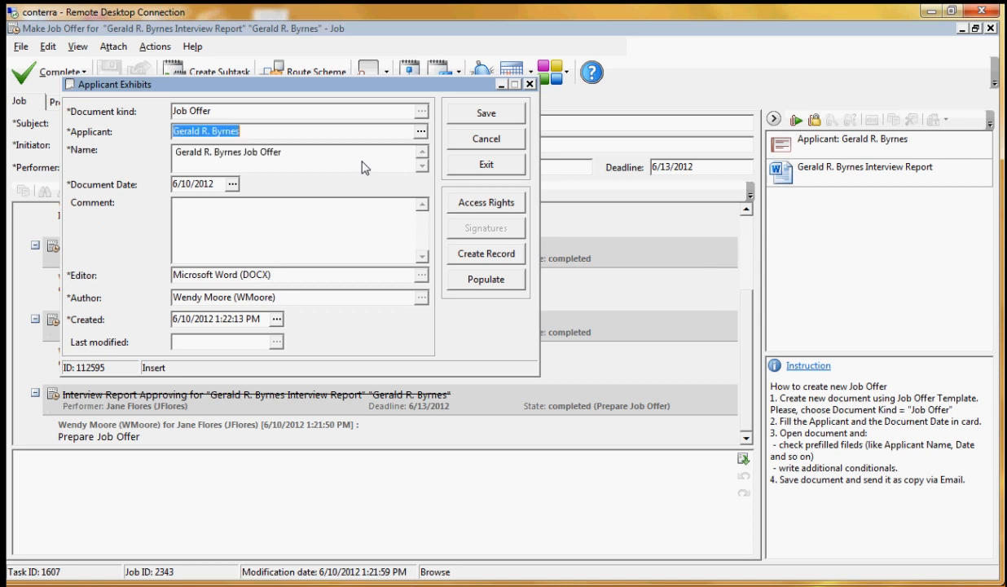
click(458, 114)
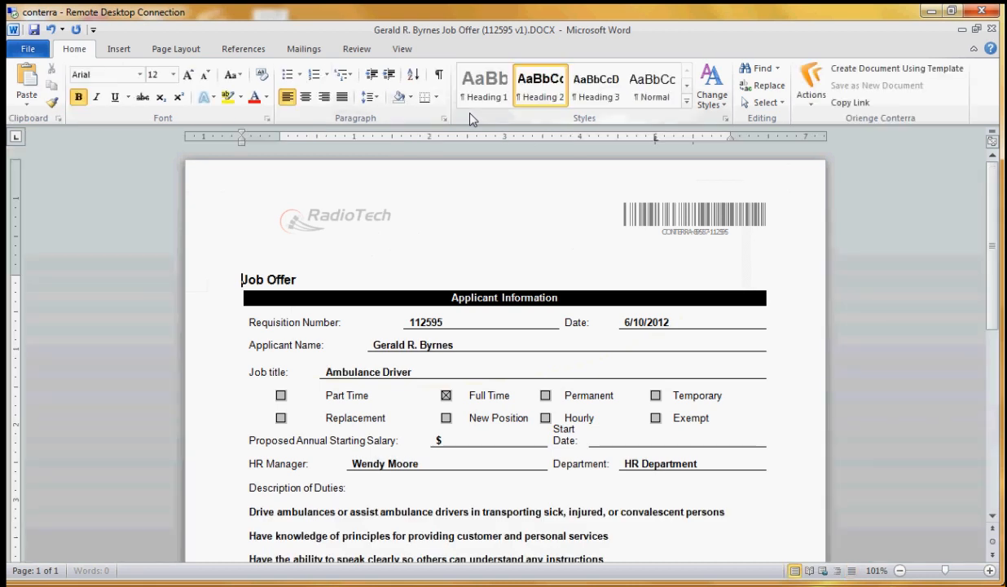
Check the prefilled applicant details in the Job Offer and set the proposed annual starting salary to $55,000
scroll(616, 308, down, 2)
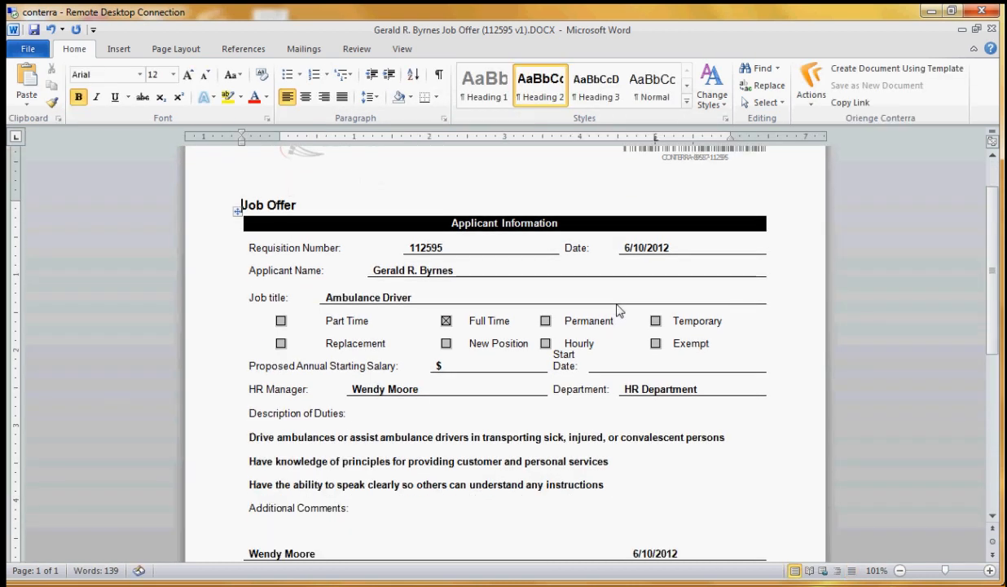
scroll(616, 308, down, 1)
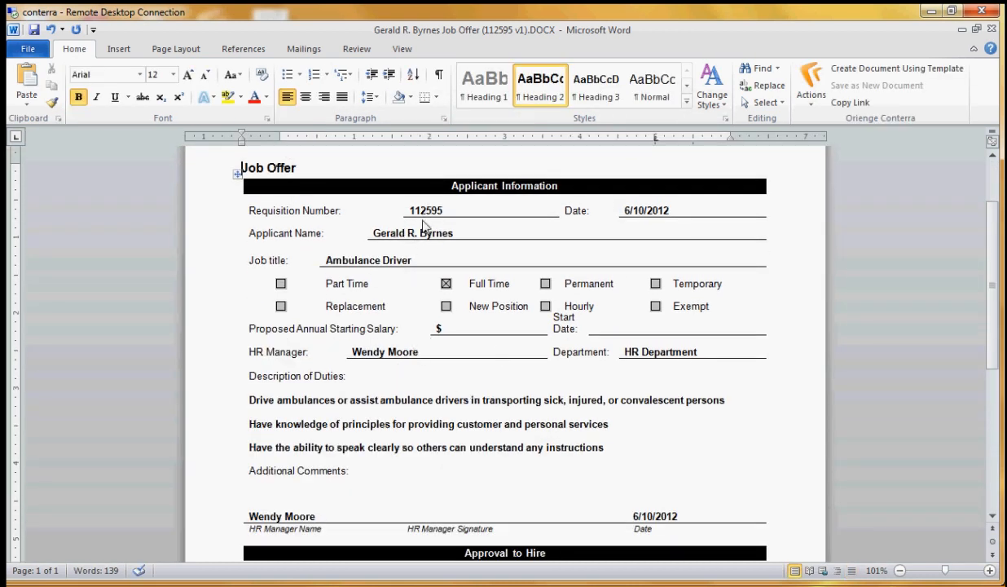
drag(366, 233, 471, 237)
click(413, 262)
click(455, 332)
text(55,000)
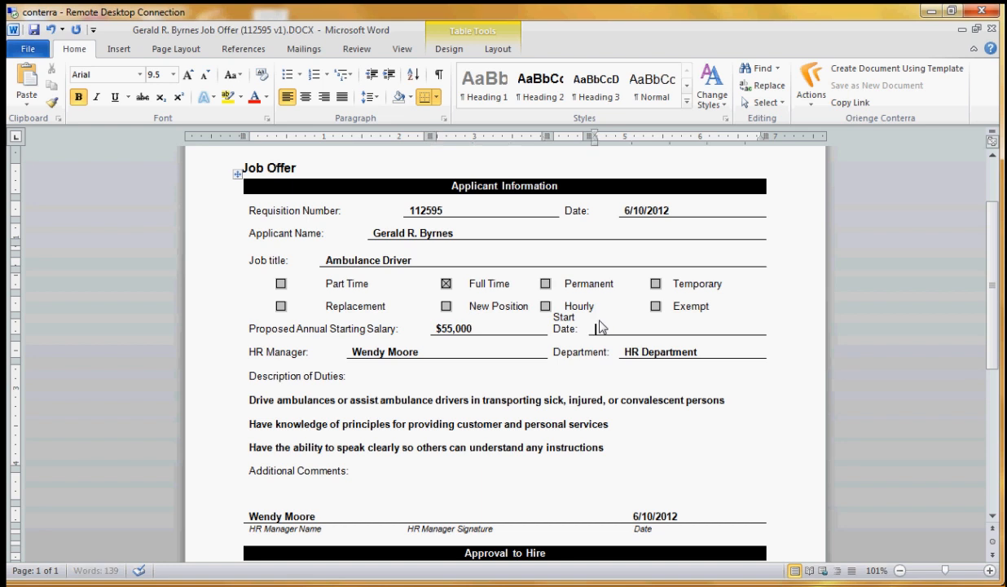
Enter July 1th, 2012 as the Job Offer's start date, save the document and minimize it
click(596, 329)
text(July 1th, 2012)
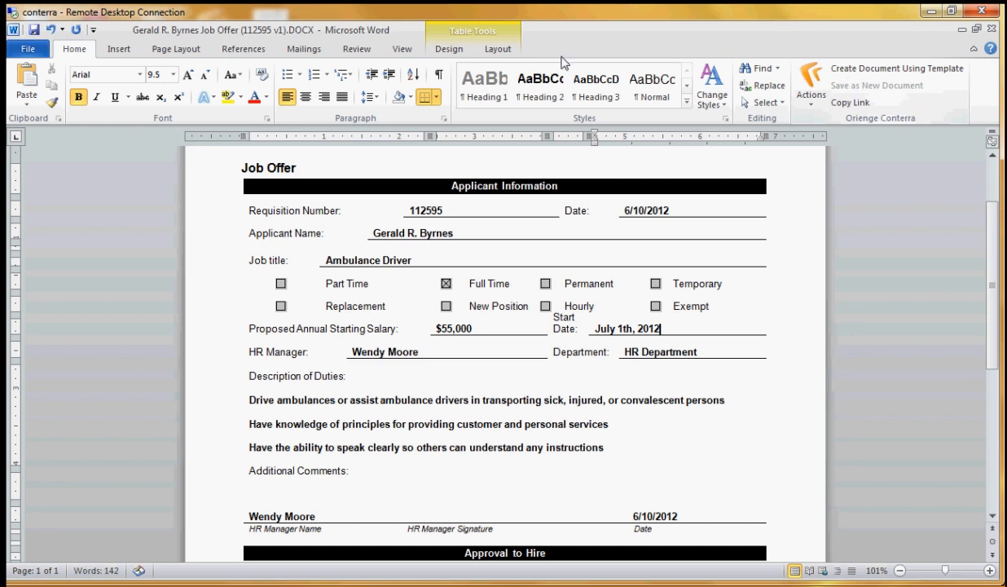
click(34, 31)
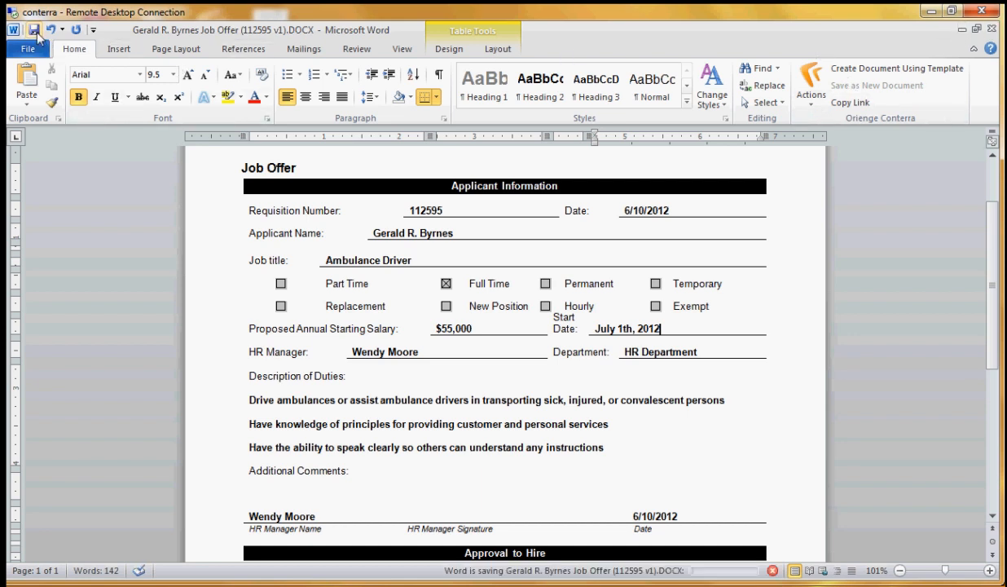
click(962, 30)
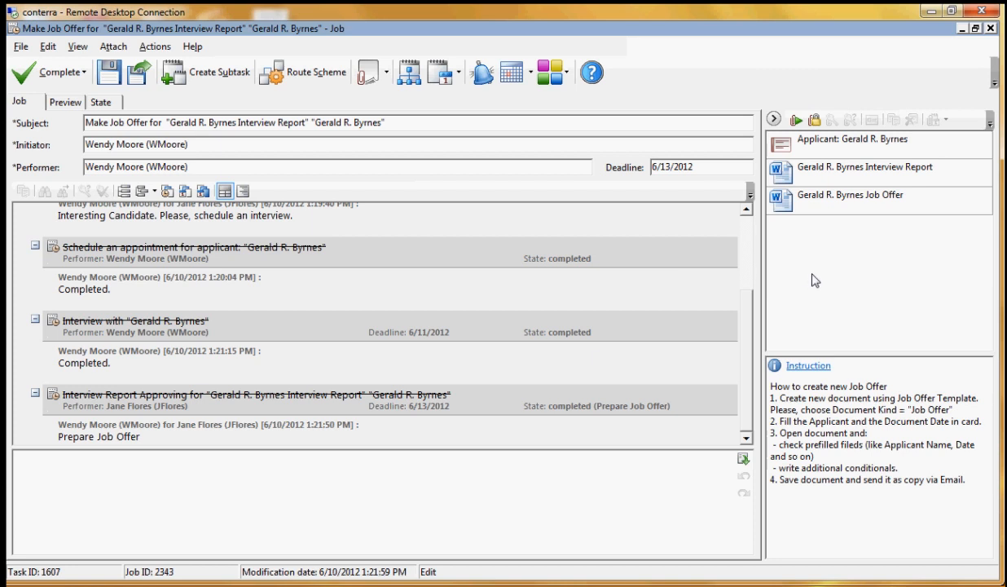
Open the attached applicant record, copy the applicant's e-mail address and exit the record
double_click(822, 142)
click(708, 361)
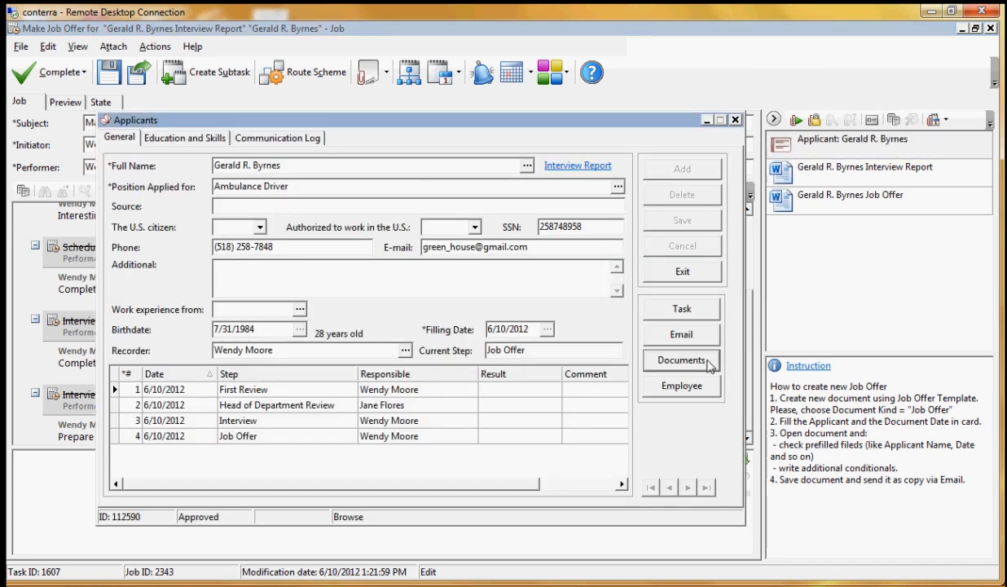
click(305, 301)
click(296, 255)
click(783, 142)
drag(528, 246, 423, 255)
right_click(422, 251)
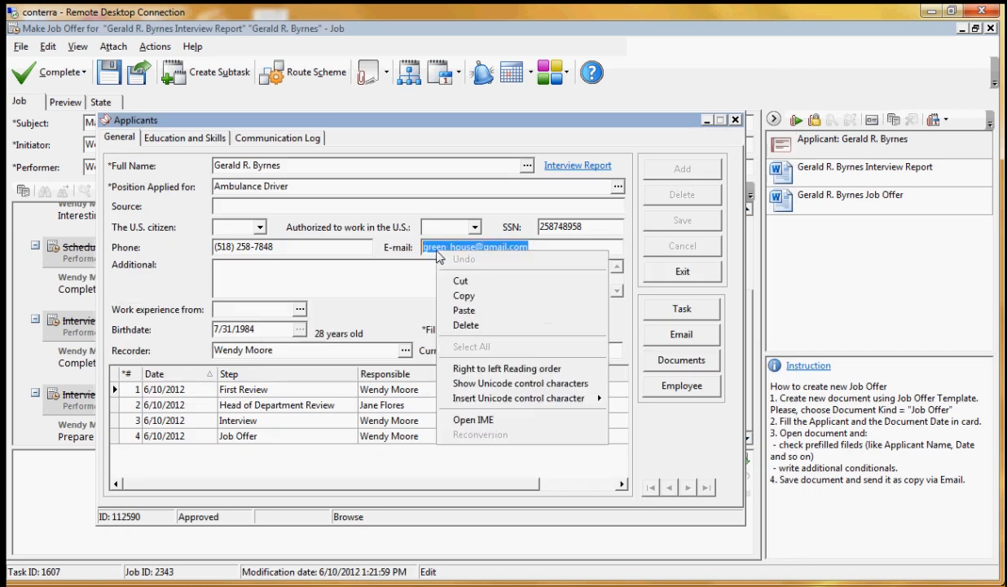
click(490, 298)
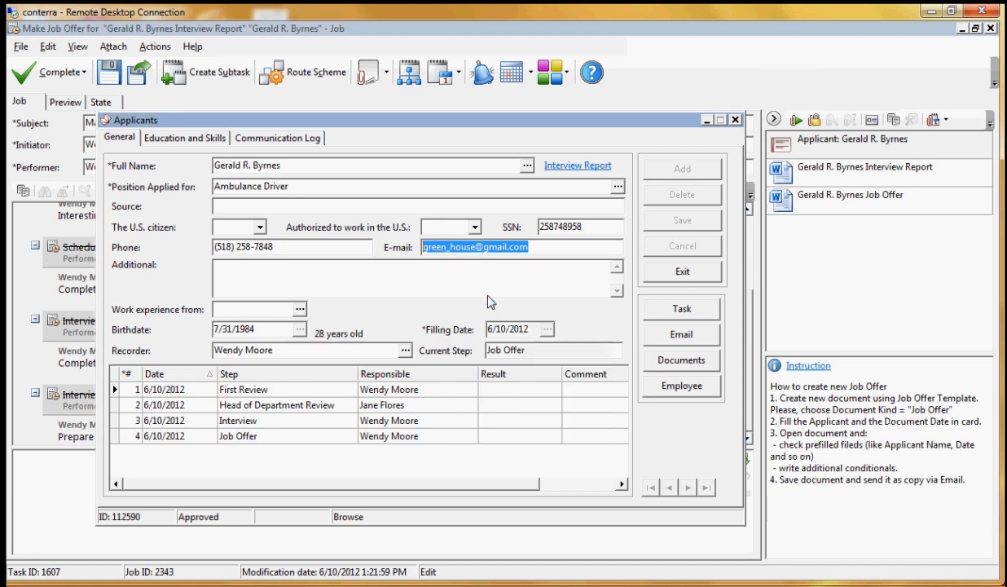
key(Tab)
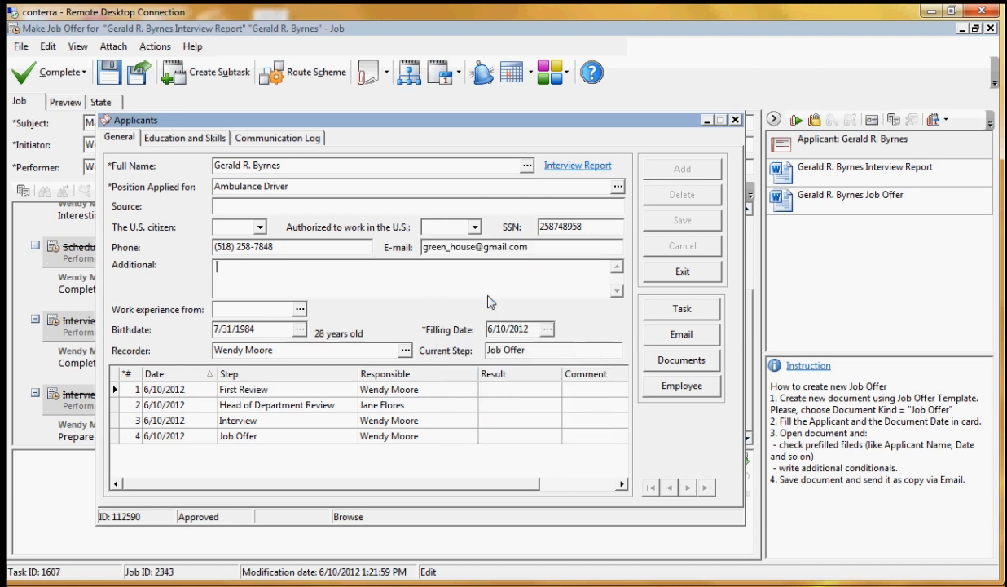
click(678, 272)
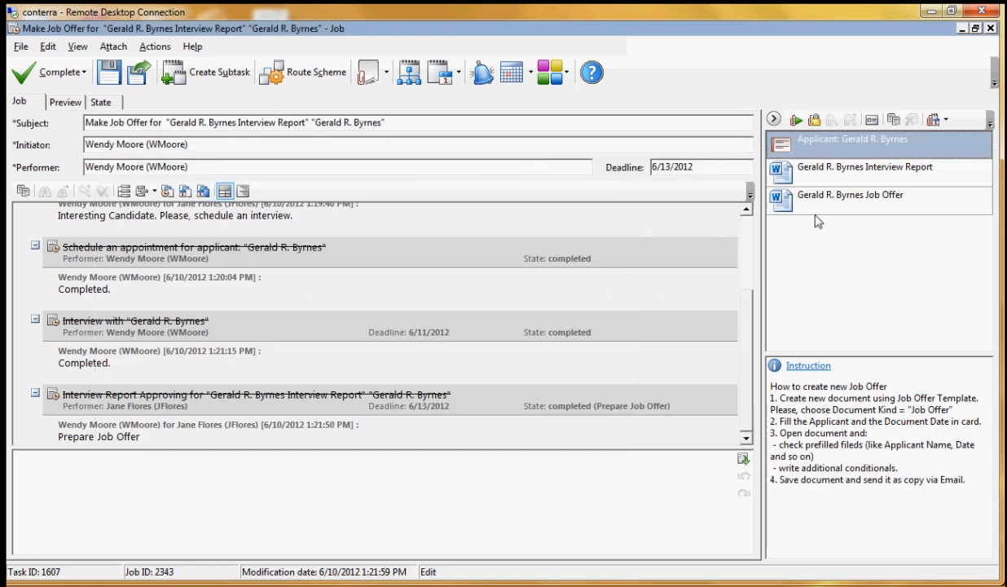
Send the Job Offer attachment to mail recipients as a copy and paste the applicant's e-mail address as the recipient
click(812, 209)
right_click(811, 210)
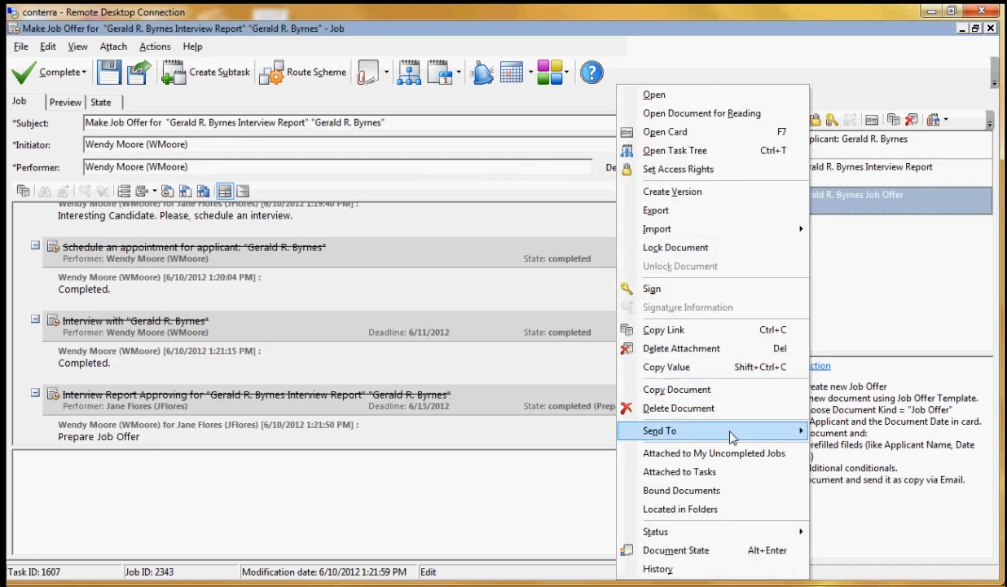
mouse_move(732, 439)
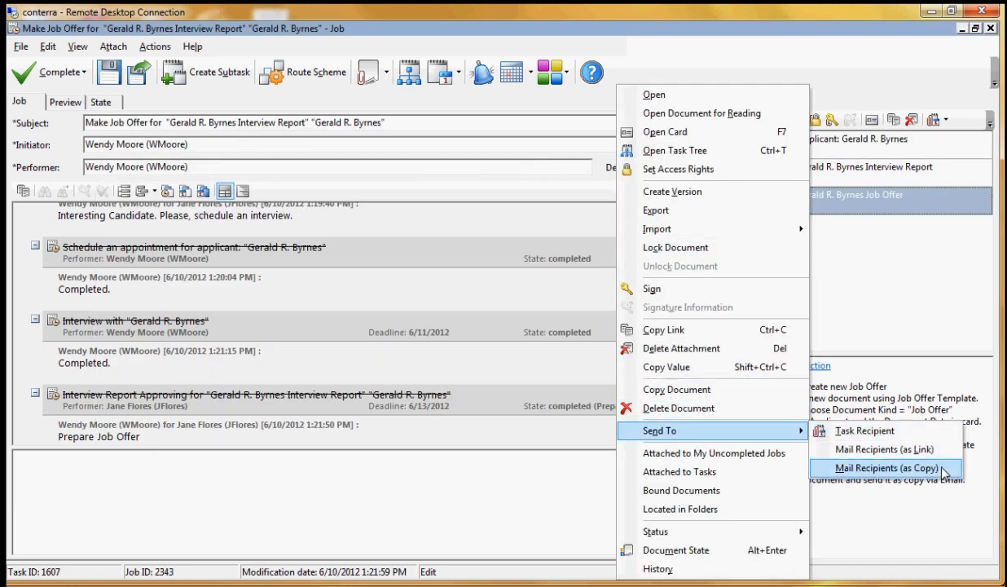
click(909, 469)
click(561, 354)
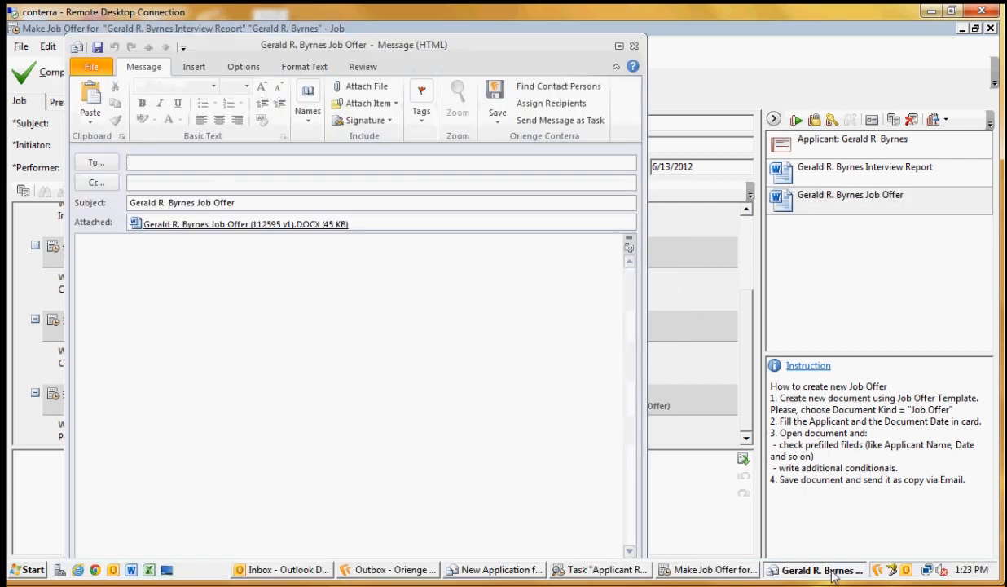
right_click(134, 163)
click(181, 204)
Write "Please review and respond by July 1" in the message body, correcting the spelling of "respond", and close the message
click(181, 274)
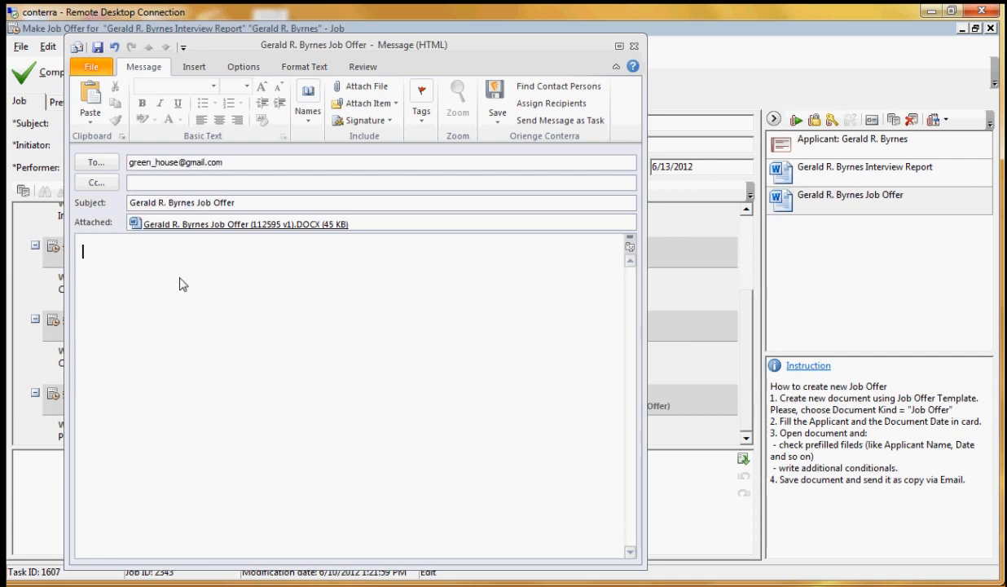
text(Please review and responde)
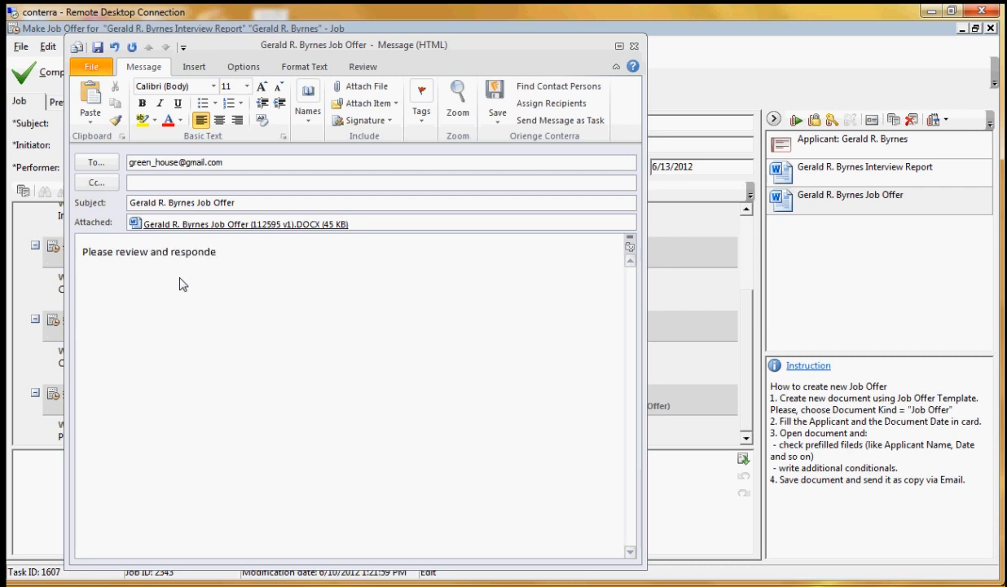
text( by July 1)
right_click(179, 252)
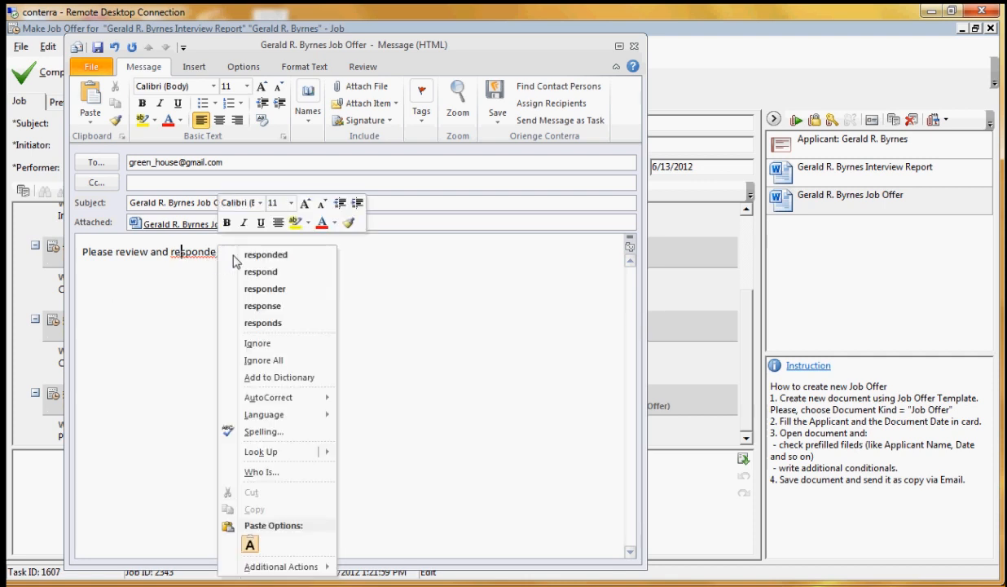
click(261, 306)
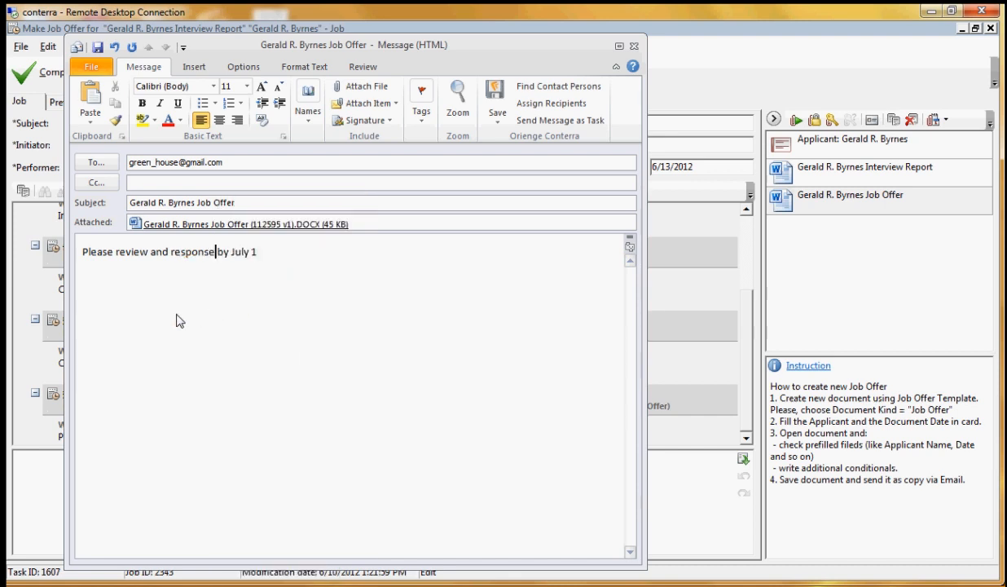
key(BackSpace)
key(BackSpace)
text(d)
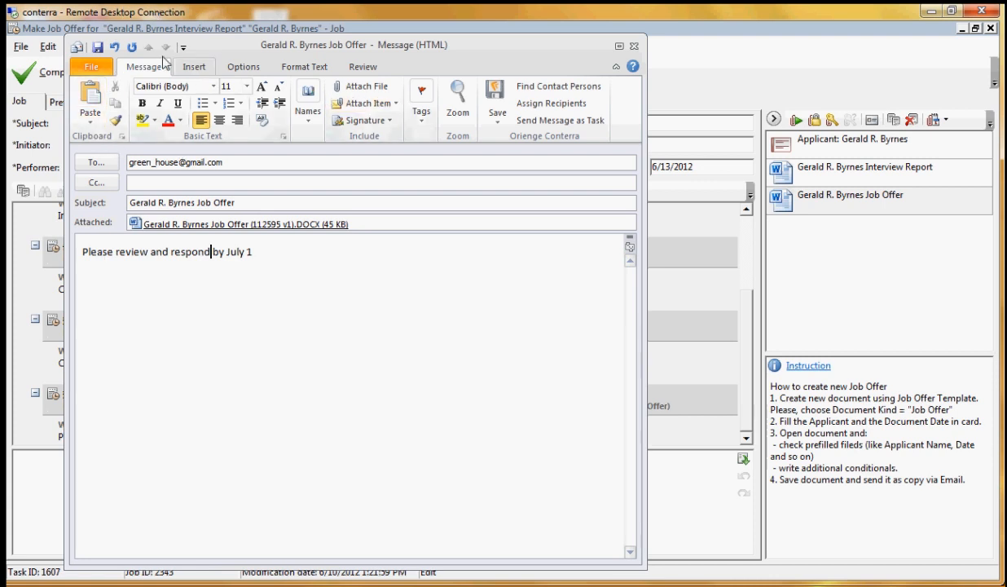
click(633, 45)
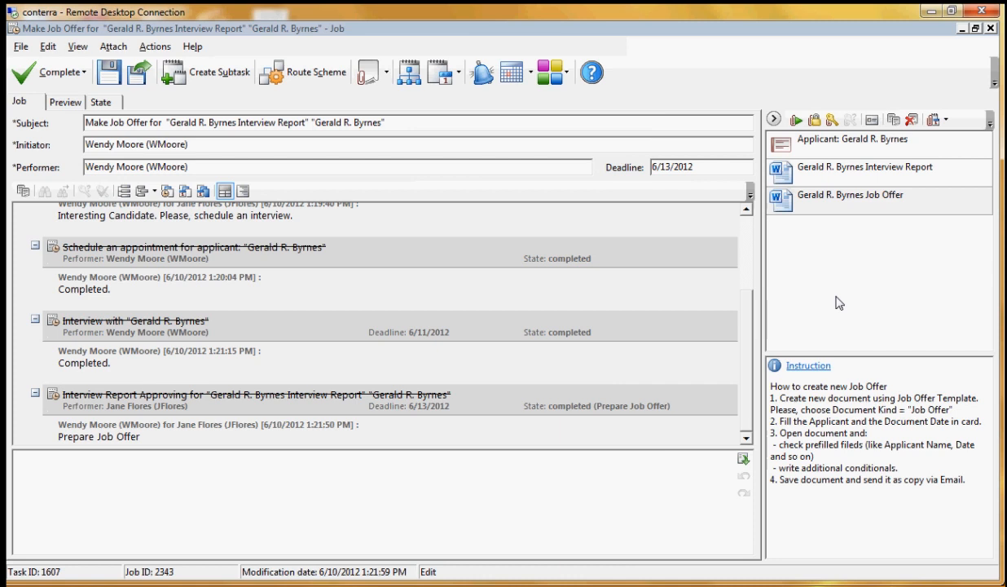
Complete the Make Job Offer job with the Applicant has accepted result, assign View access rights and refresh the task's job list
click(82, 75)
click(95, 99)
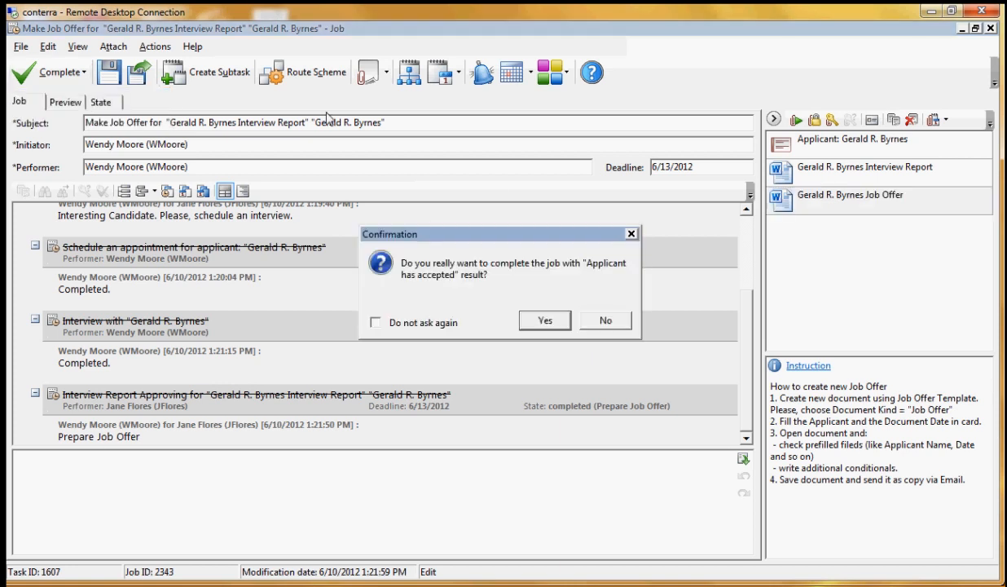
click(546, 322)
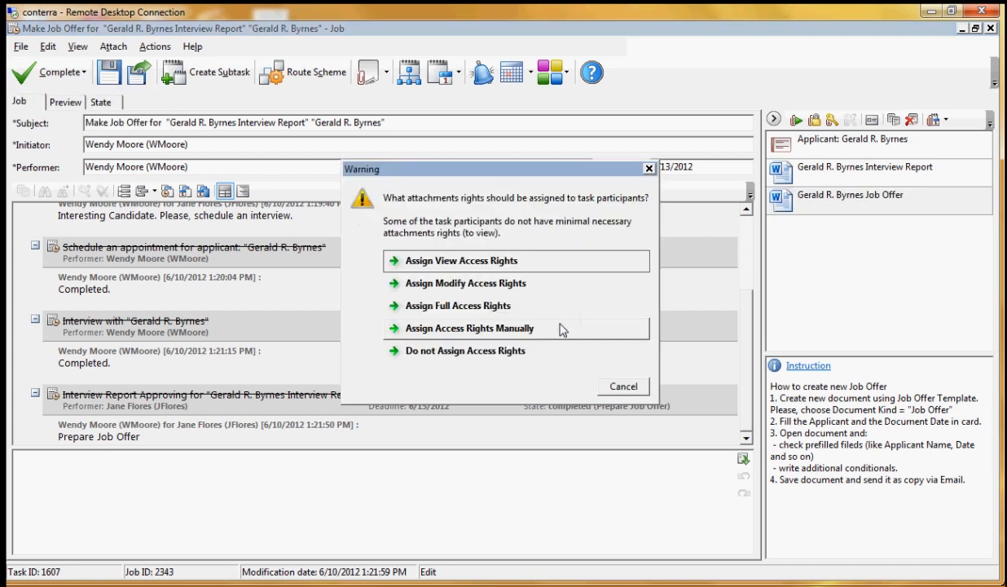
click(470, 266)
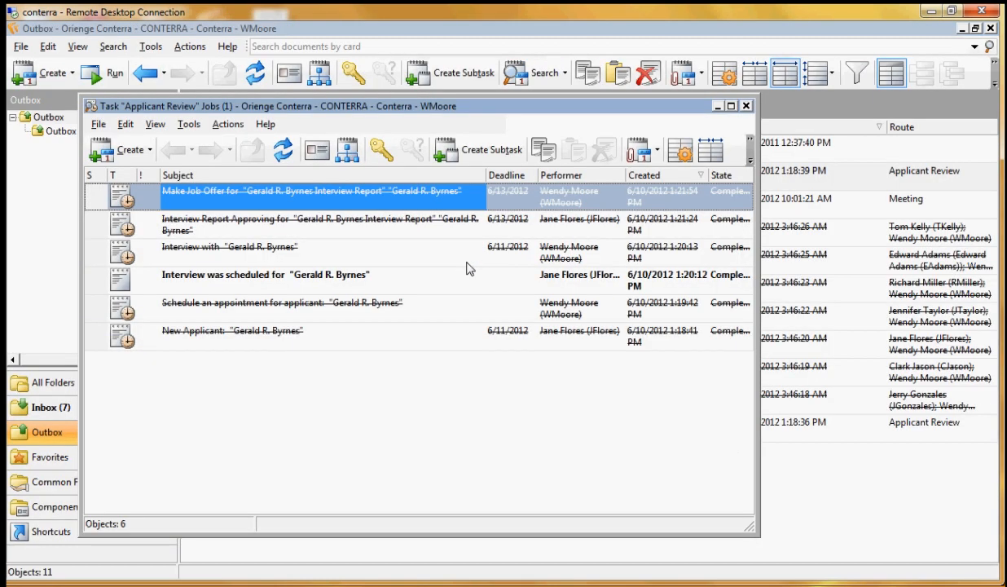
click(283, 161)
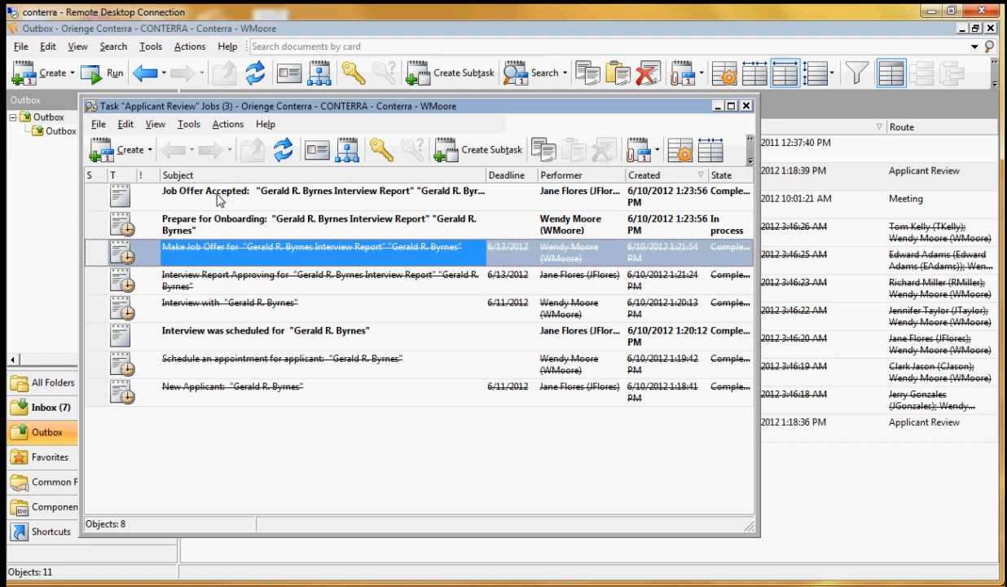
Open the Prepare for Onboarding job and review its history of completed jobs
click(233, 227)
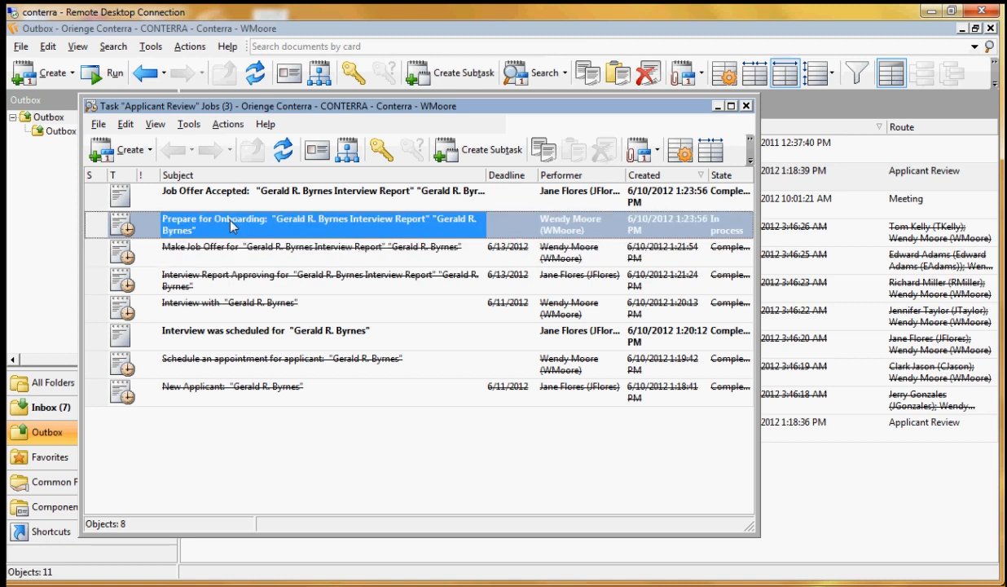
double_click(232, 226)
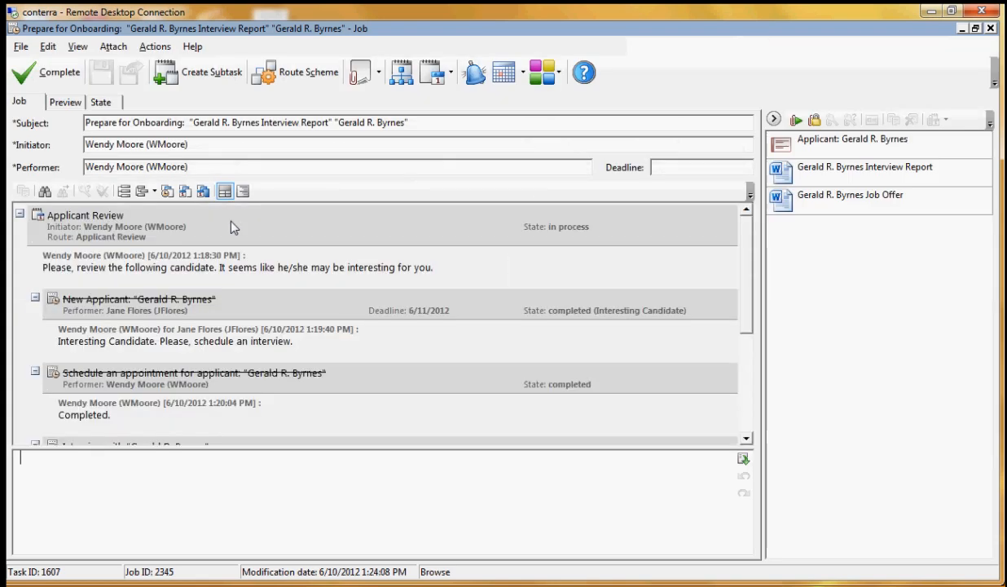
drag(745, 233, 762, 366)
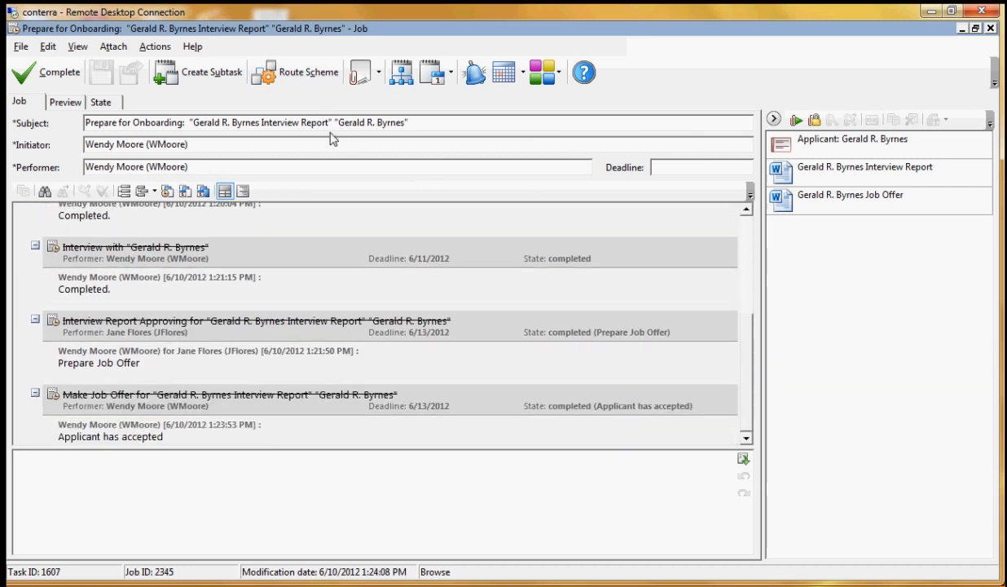
Open the Applicant Review route scheme, follow the completed blocks down to the current one and close the scheme
click(310, 82)
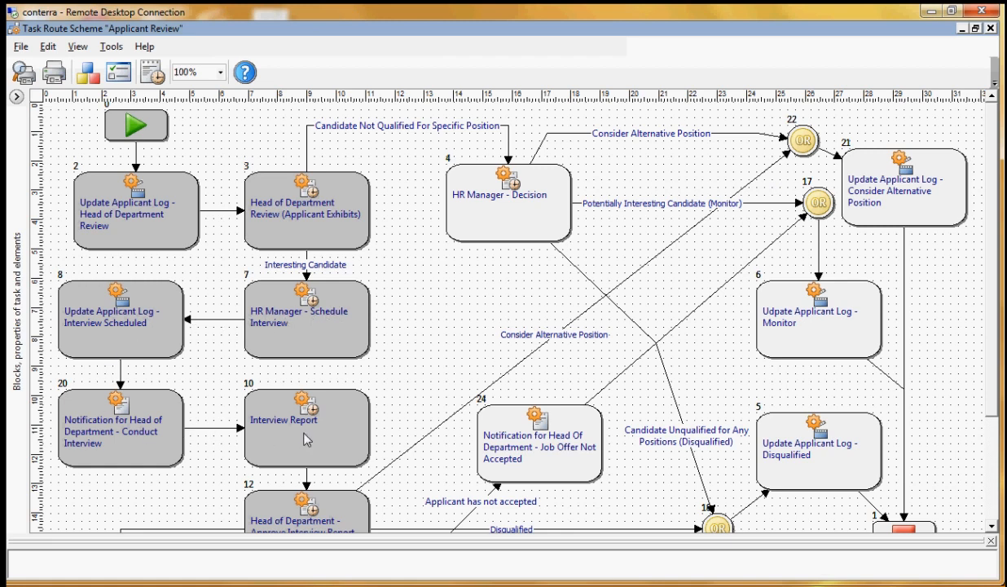
scroll(306, 440, down, 3)
scroll(320, 378, down, 3)
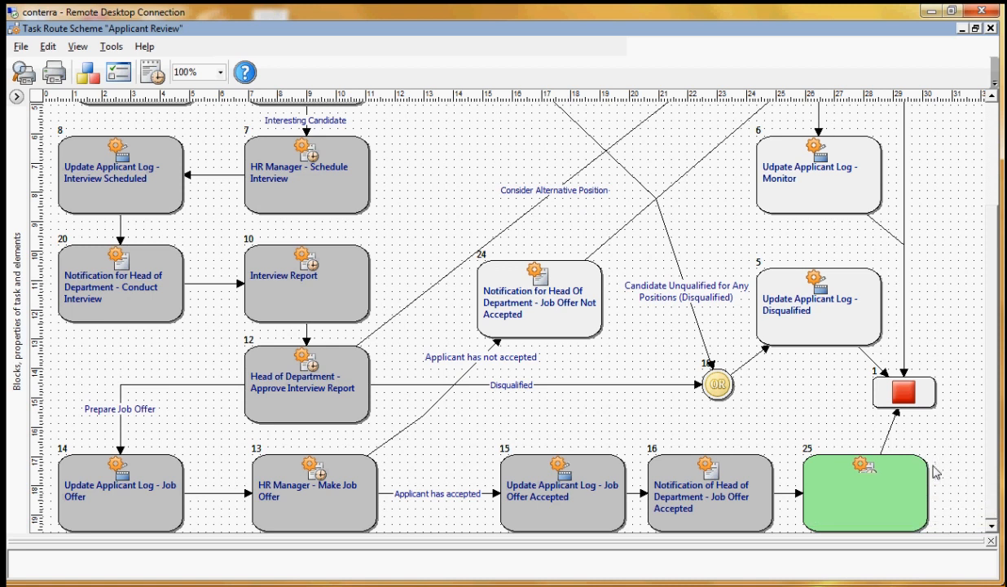
click(991, 28)
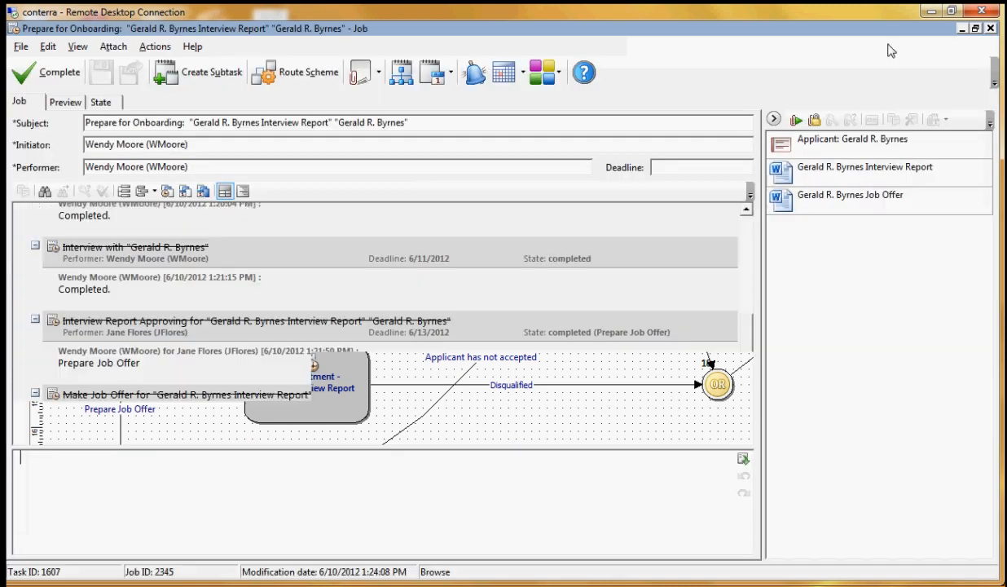
Complete the Prepare for Onboarding job, confirm the completion and refresh the task's job list
click(47, 72)
click(549, 317)
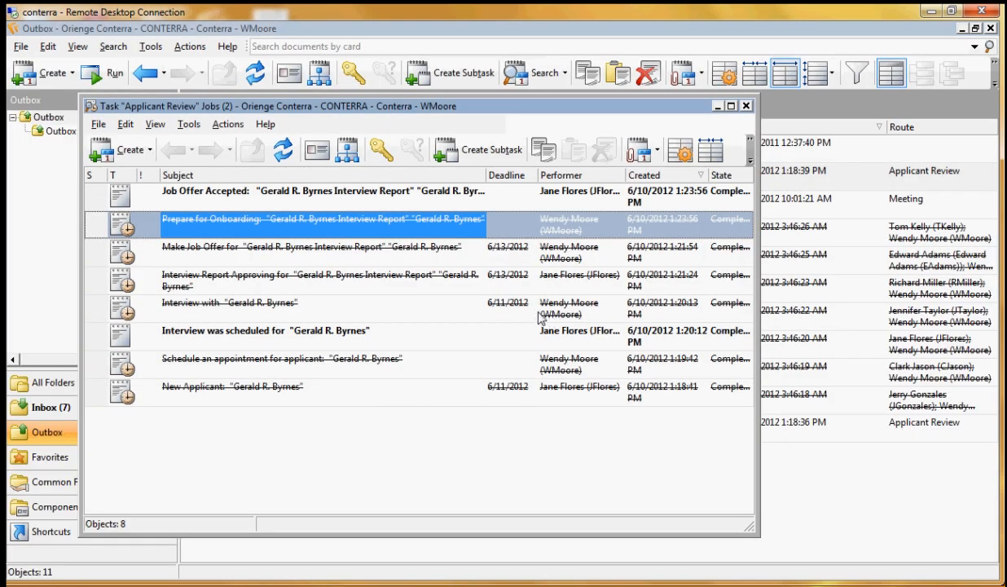
click(283, 149)
Minimize the job list, the Outbox window, the application e-mail and the Outlook inbox to return to the presentation slide
click(717, 105)
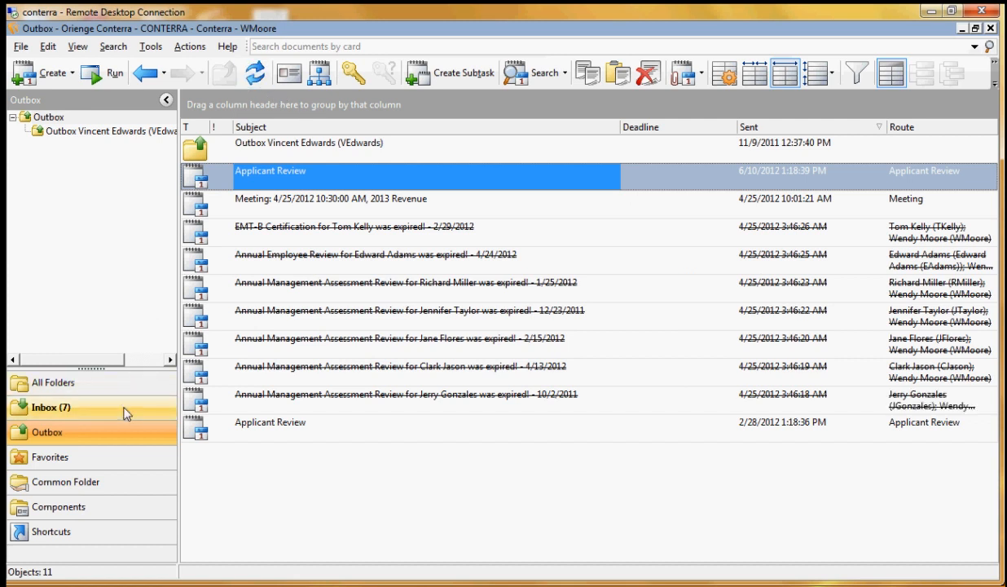
click(963, 29)
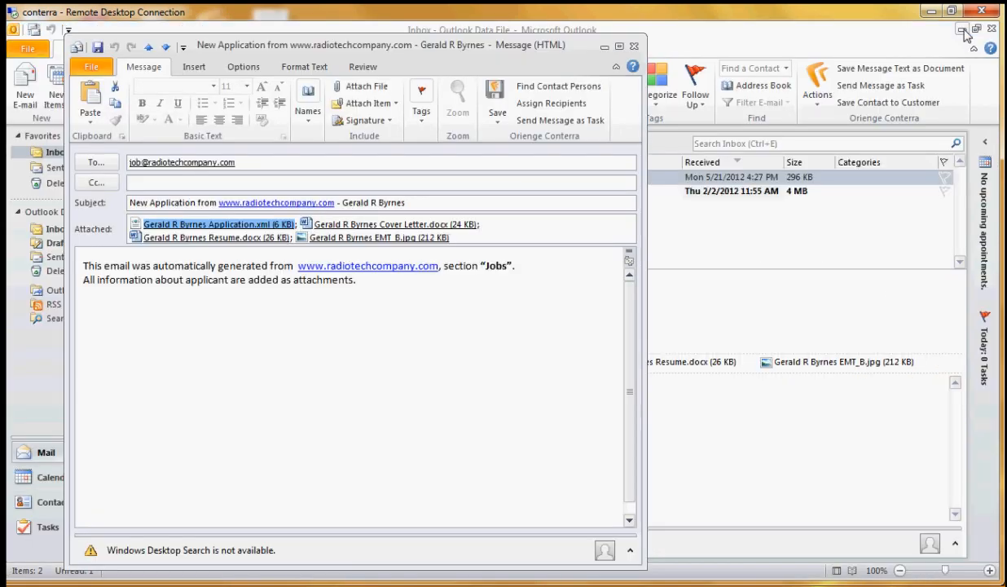
click(604, 46)
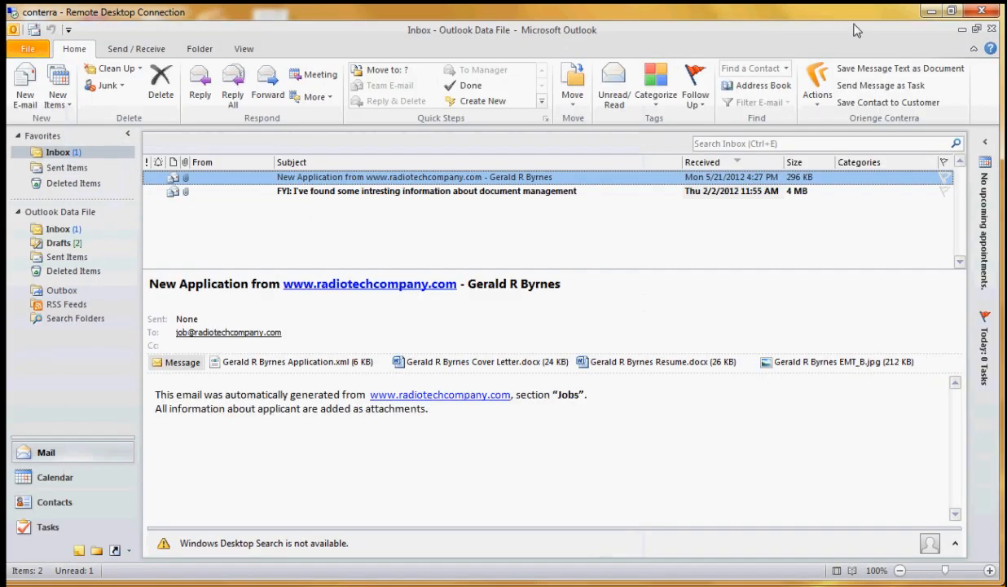
click(962, 29)
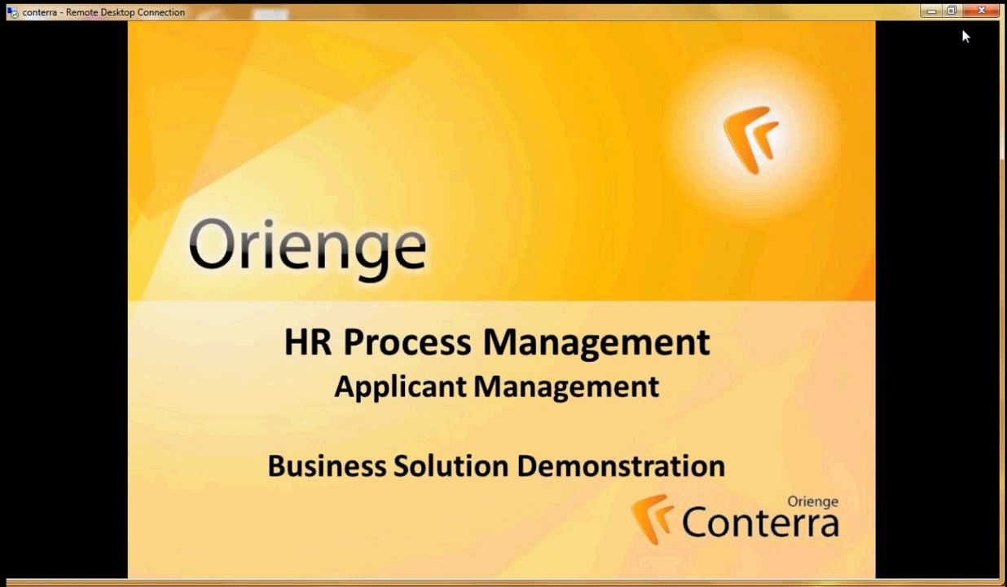